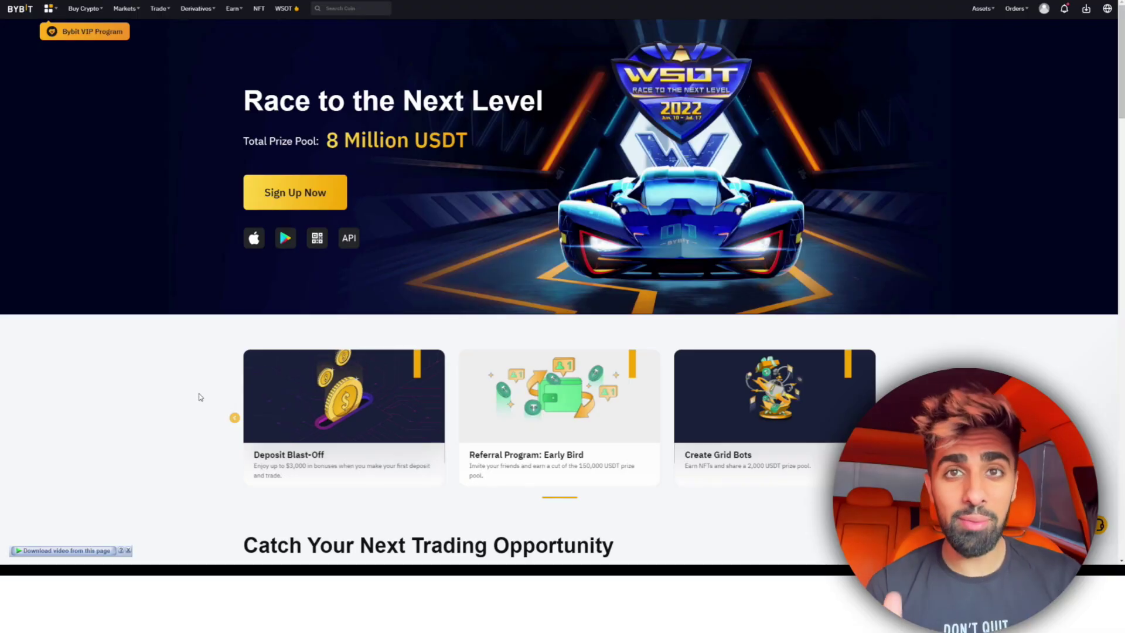
# Scroll down to the 3030 USDT sign-up reward sentence and highlight it.
pyautogui.scroll(-7, 200, 397)
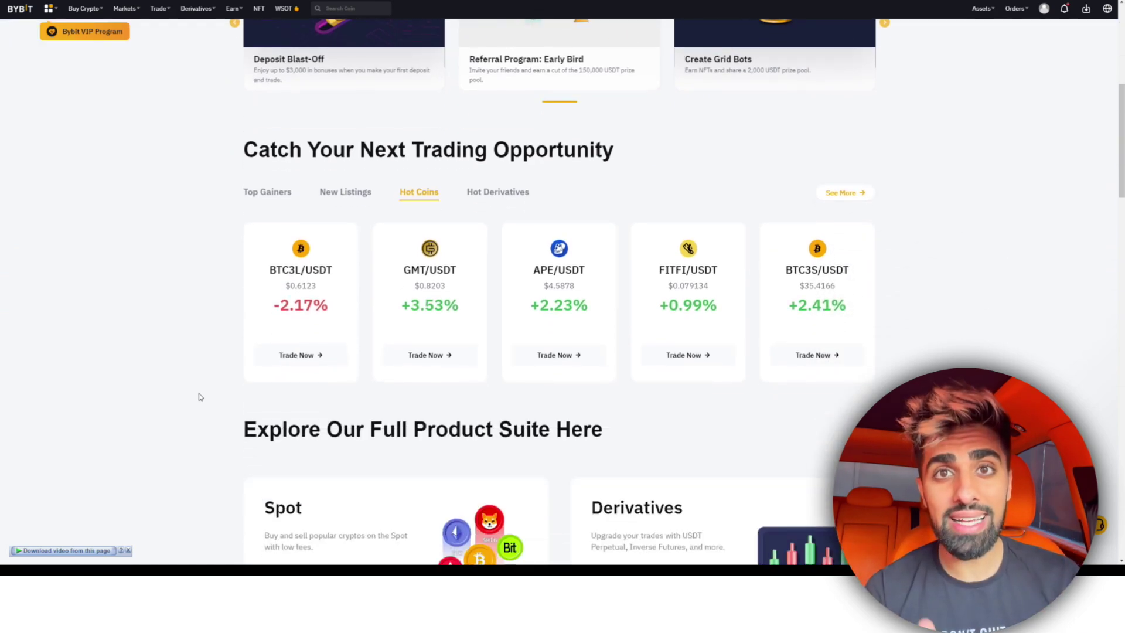
pyautogui.scroll(-7, 199, 397)
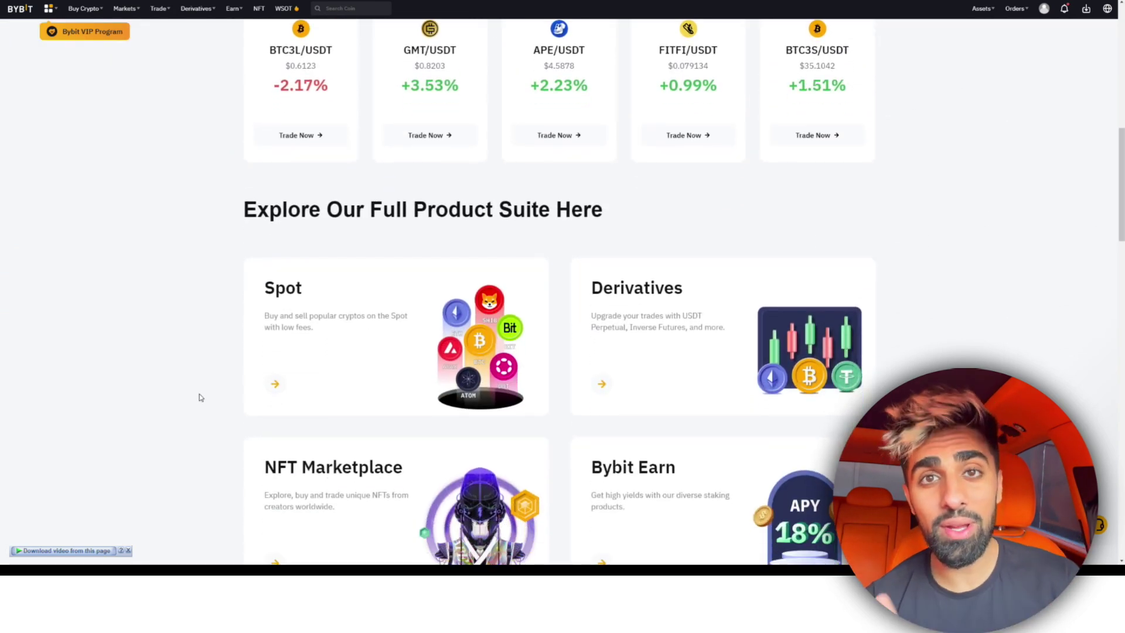
pyautogui.scroll(-12, 199, 398)
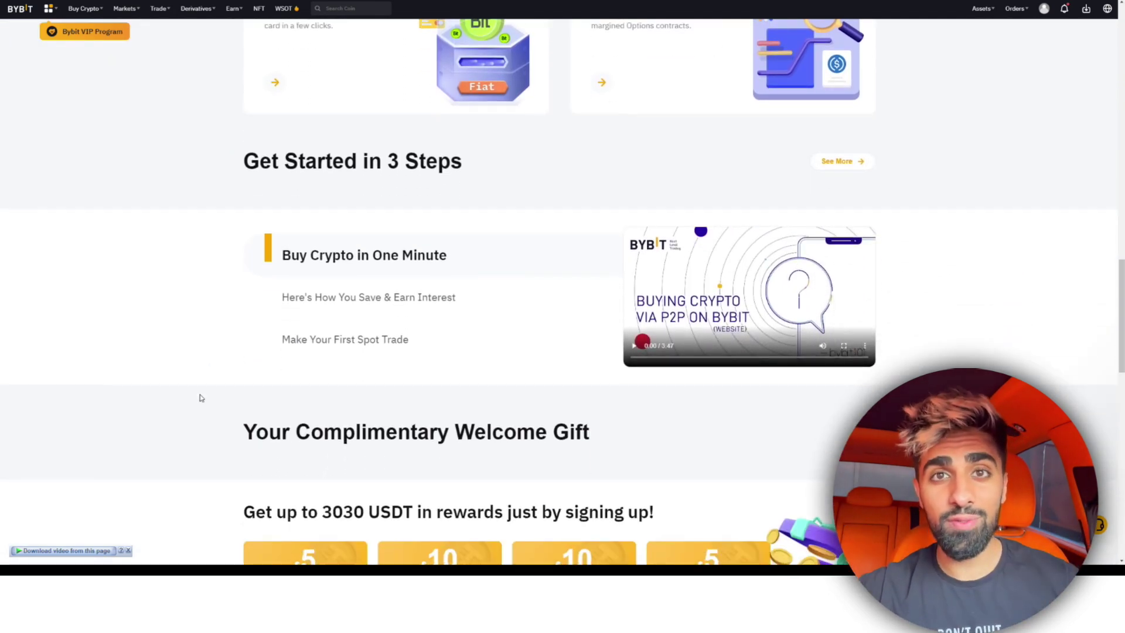
pyautogui.scroll(-1, 202, 393)
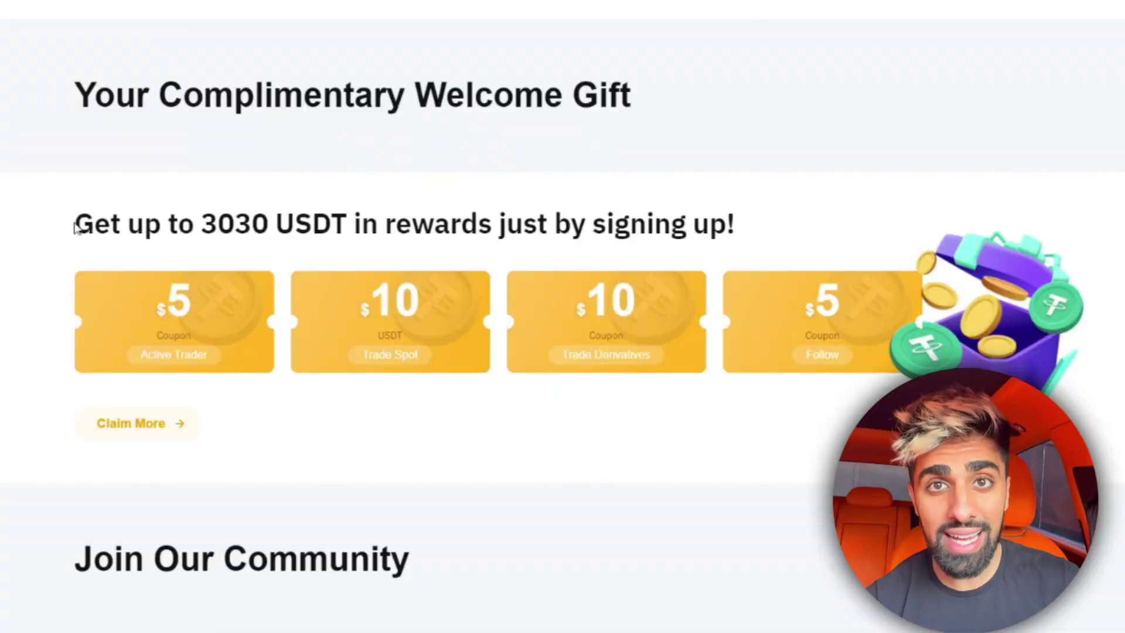
pyautogui.moveTo(75, 223); pyautogui.dragTo(406, 237)
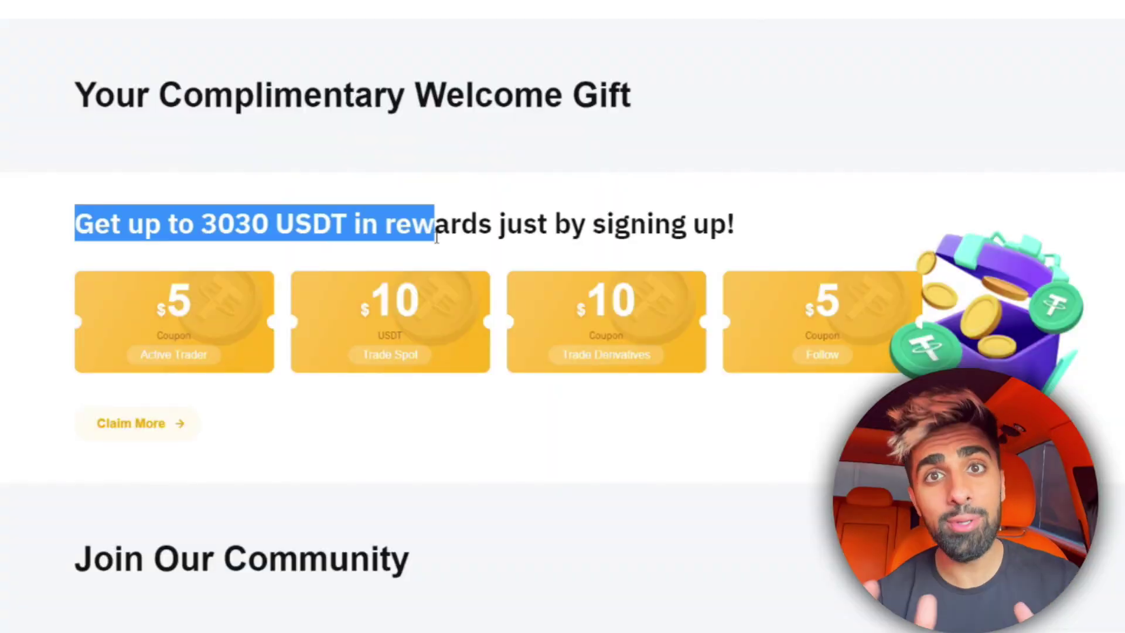
pyautogui.moveTo(648, 235); pyautogui.dragTo(735, 231)
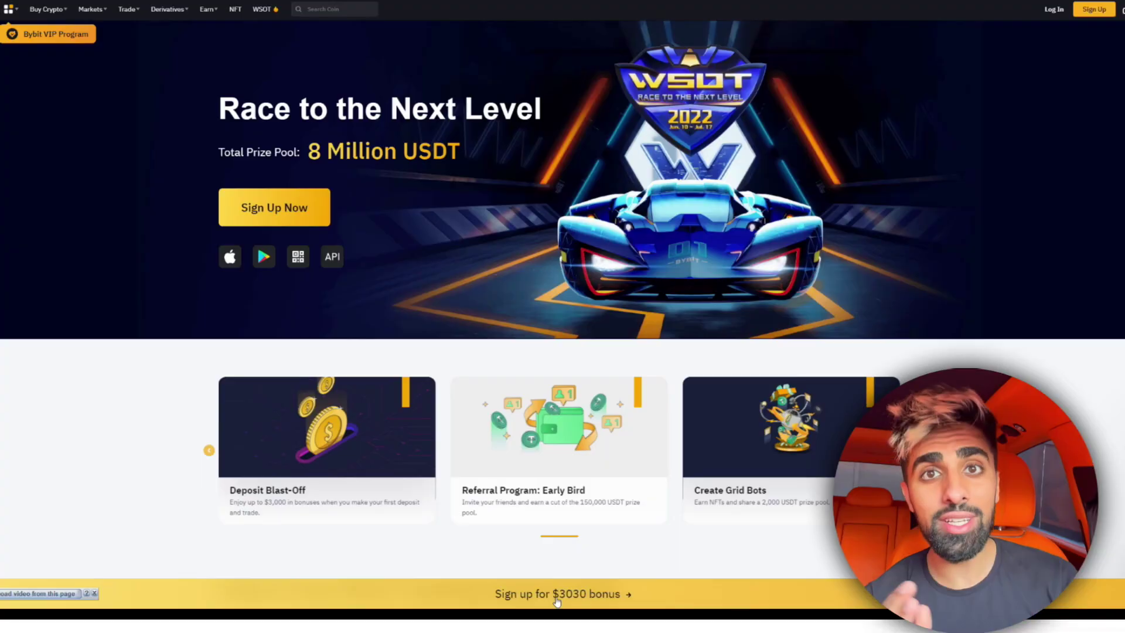
# Open the Create Account form and enter a password meeting all four requirements.
pyautogui.click(556, 595)
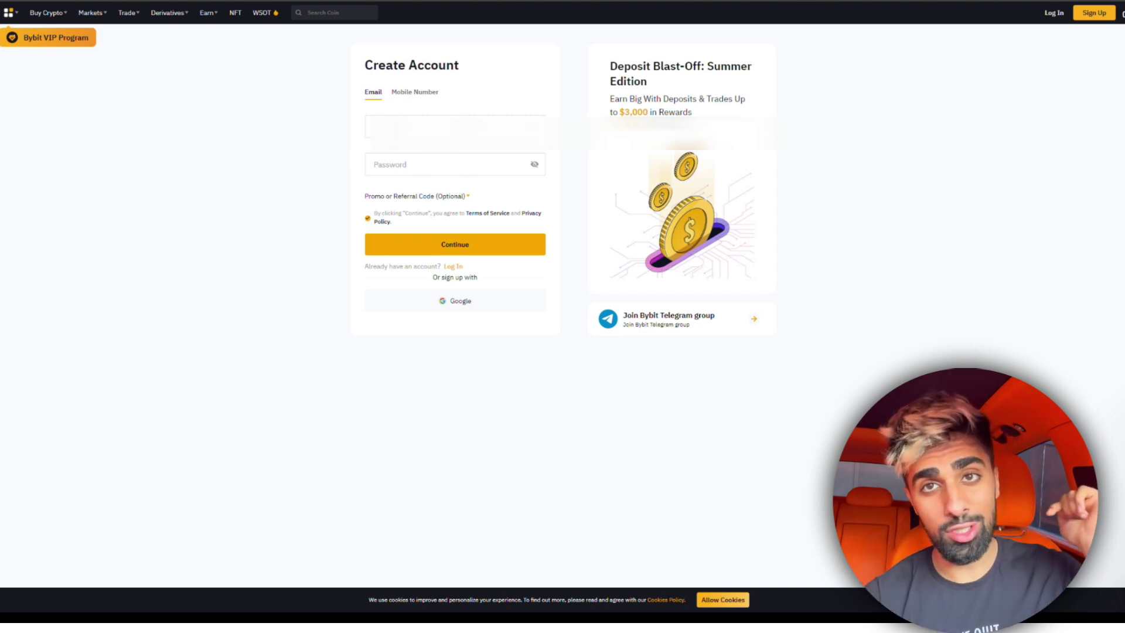
pyautogui.click(440, 178)
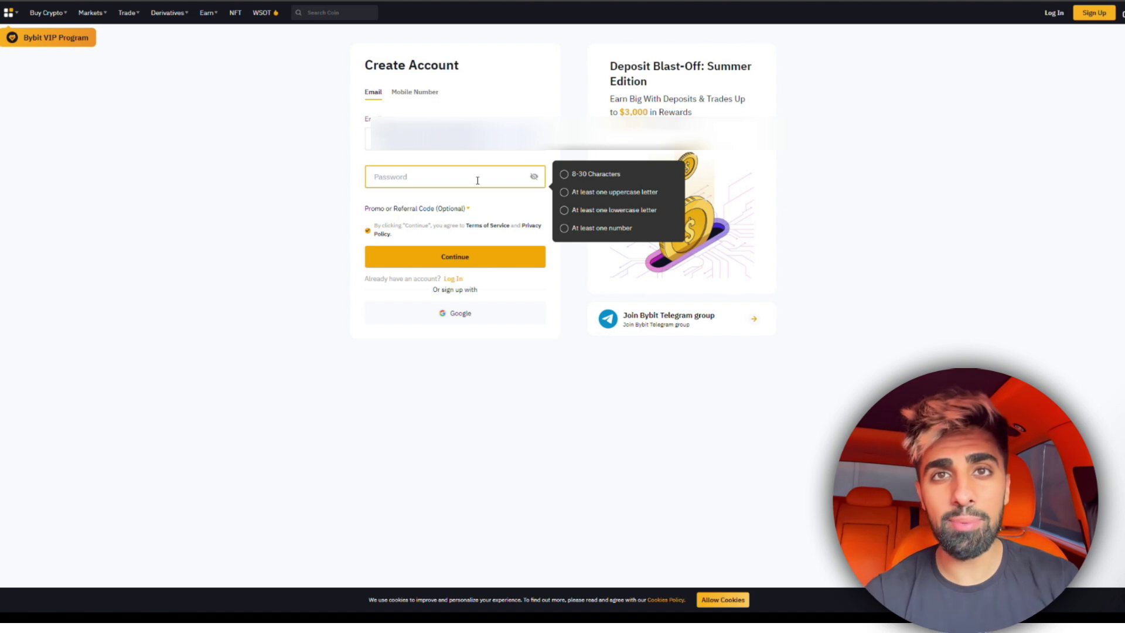
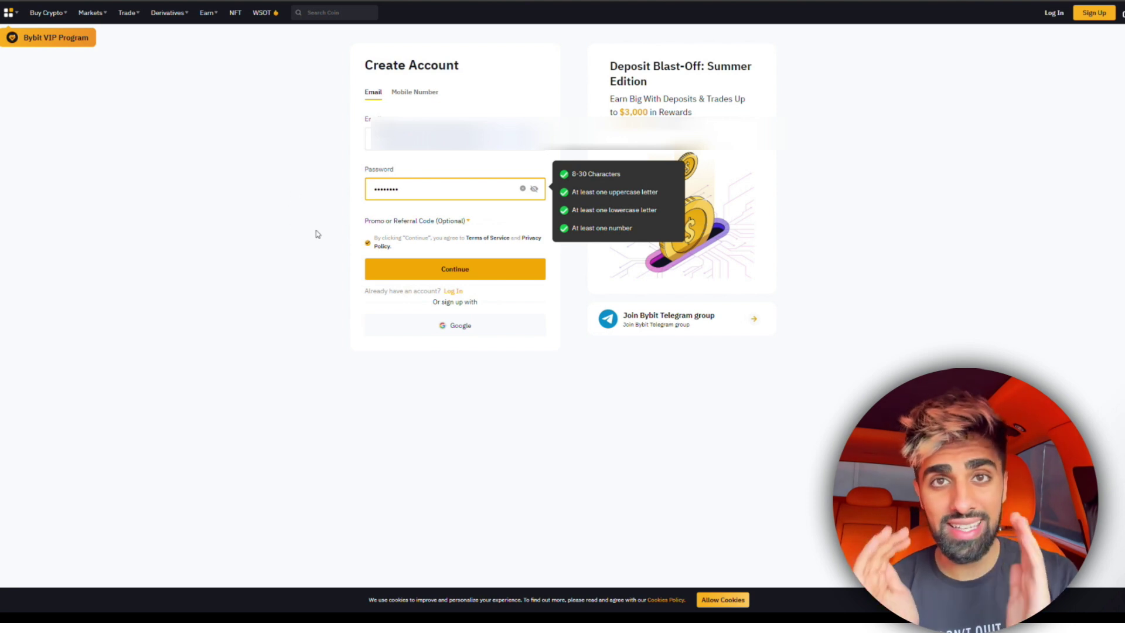
pyautogui.click(293, 243)
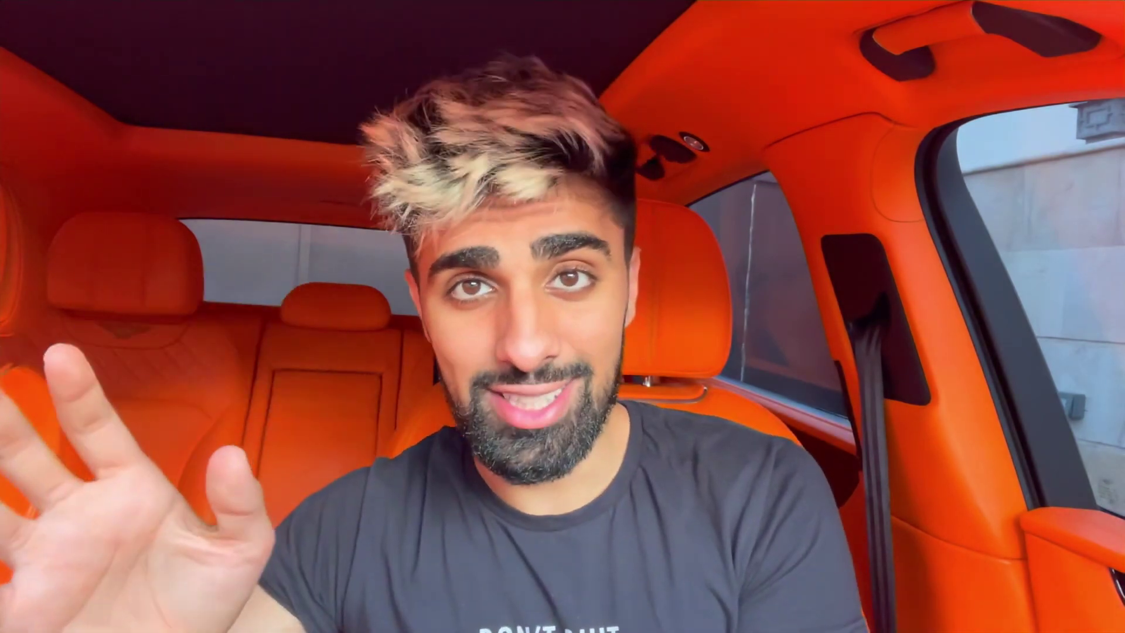
pyautogui.moveTo(988, 22)
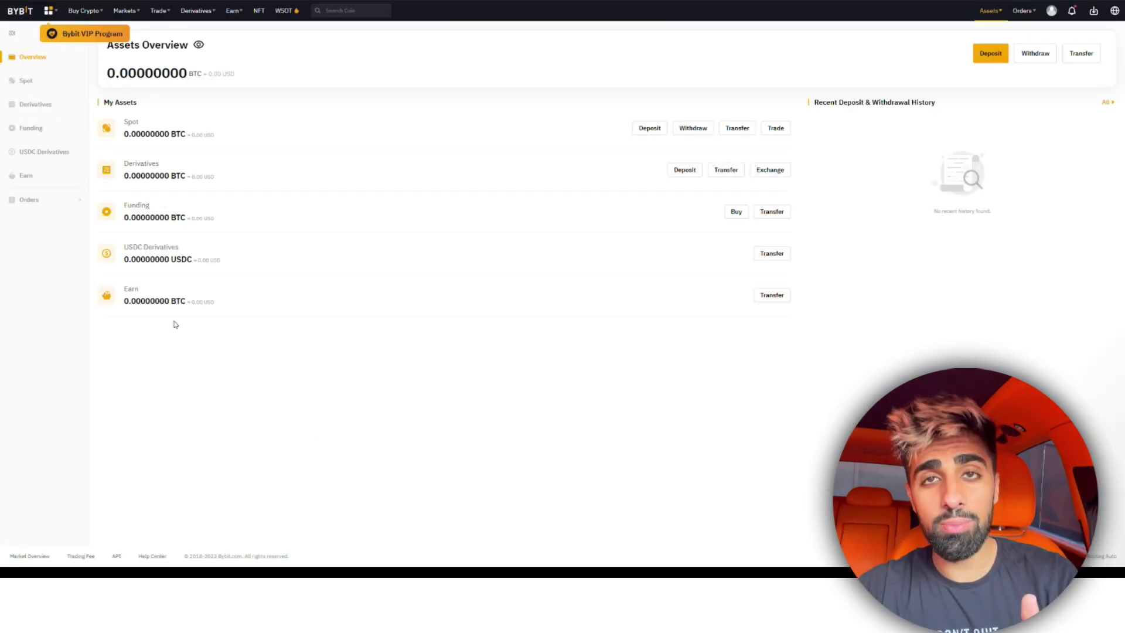
# Review the Spot wallet's all-zero coin balances, then the Derivatives wallet balances.
pyautogui.click(27, 81)
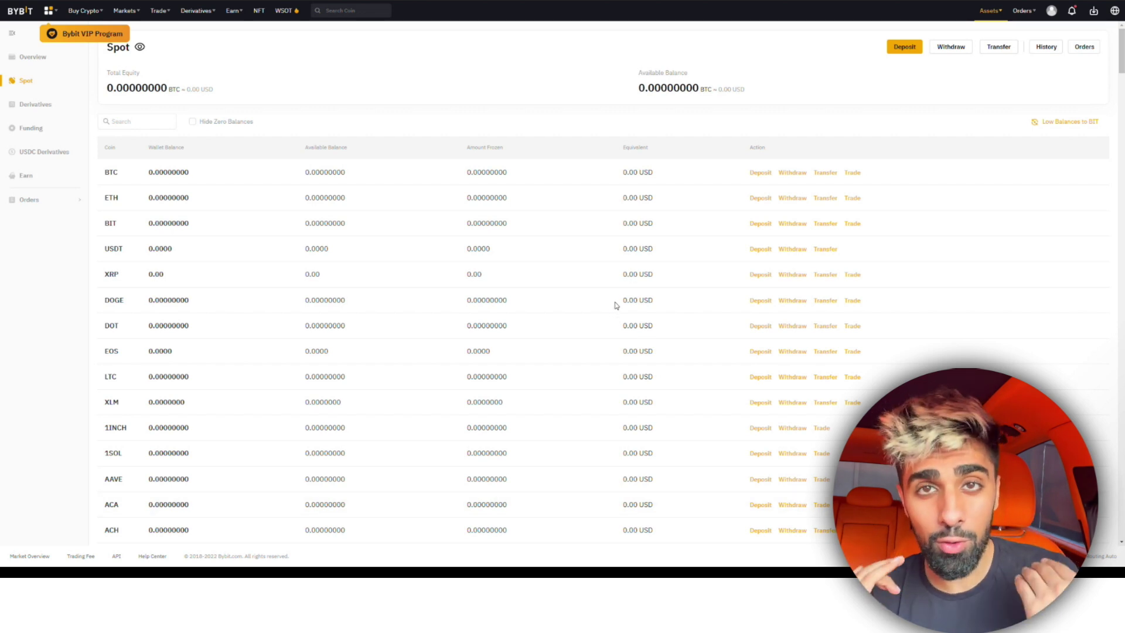
pyautogui.click(54, 106)
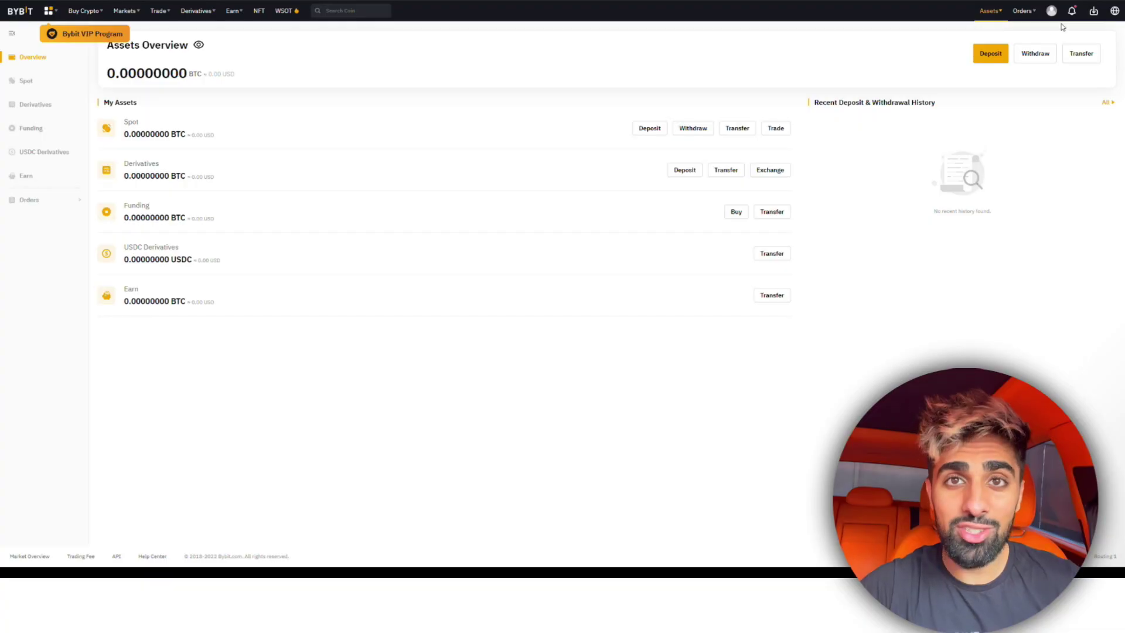
# Open Account & Security from the profile menu and review the two-factor settings.
pyautogui.moveTo(1051, 12)
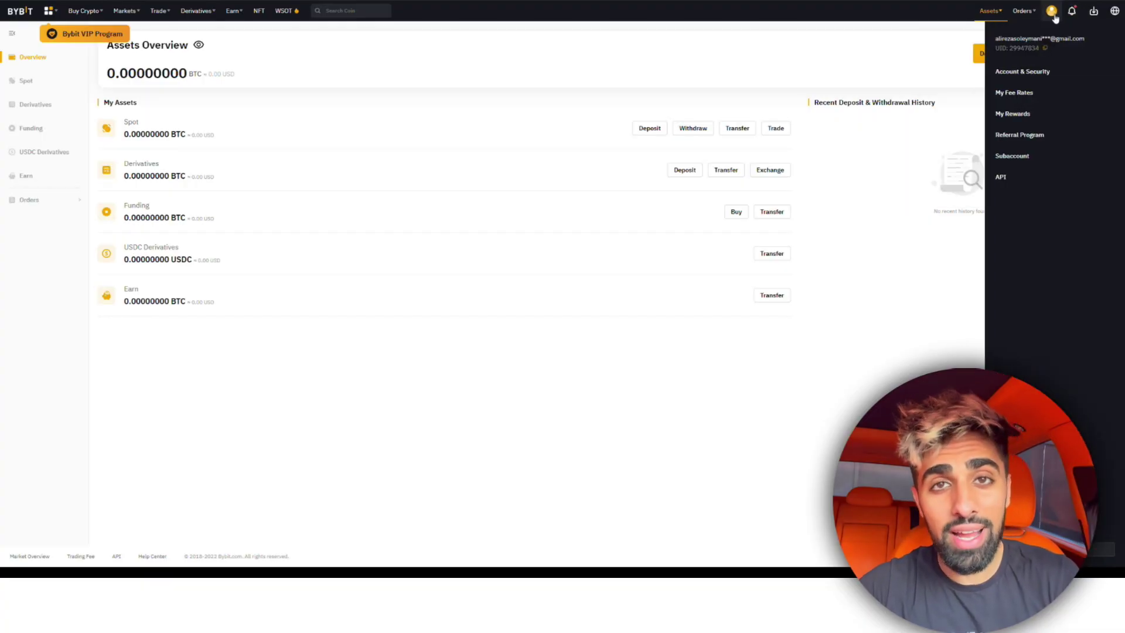
pyautogui.click(1036, 81)
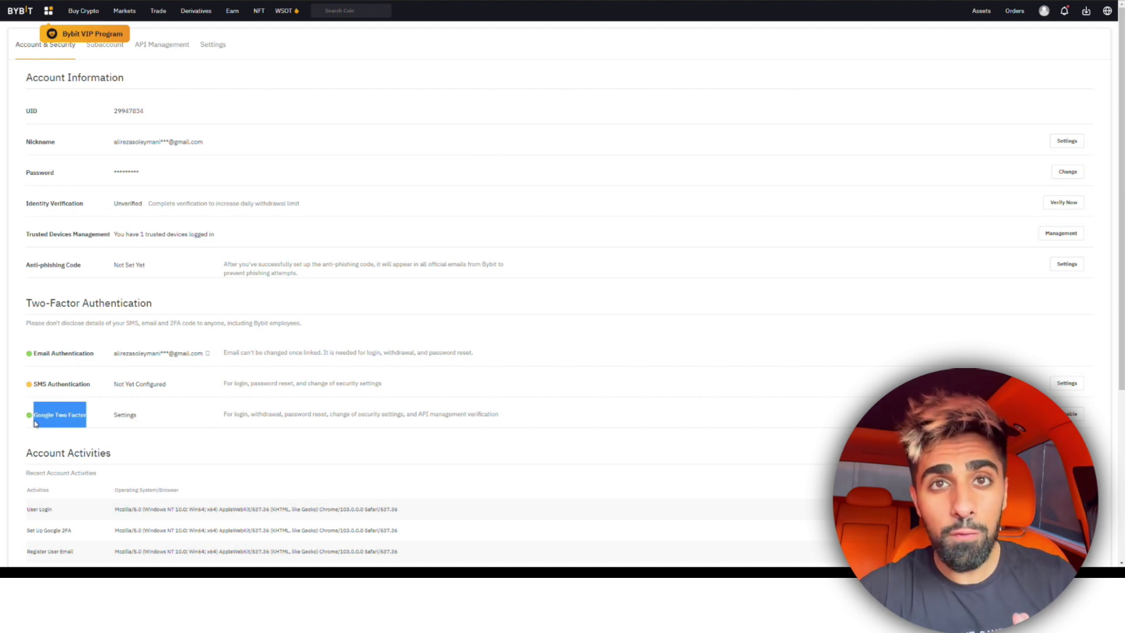
pyautogui.click(127, 431)
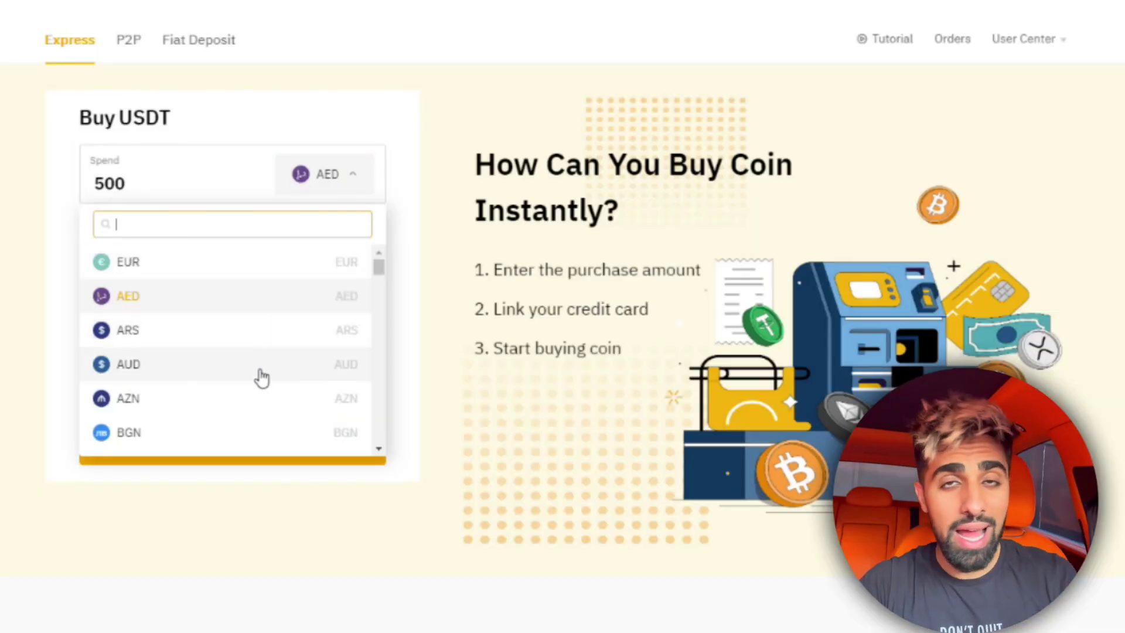
# Open the Express card purchase page for buying USDT.
pyautogui.scroll(-5, 258, 398)
pyautogui.scroll(-5, 259, 404)
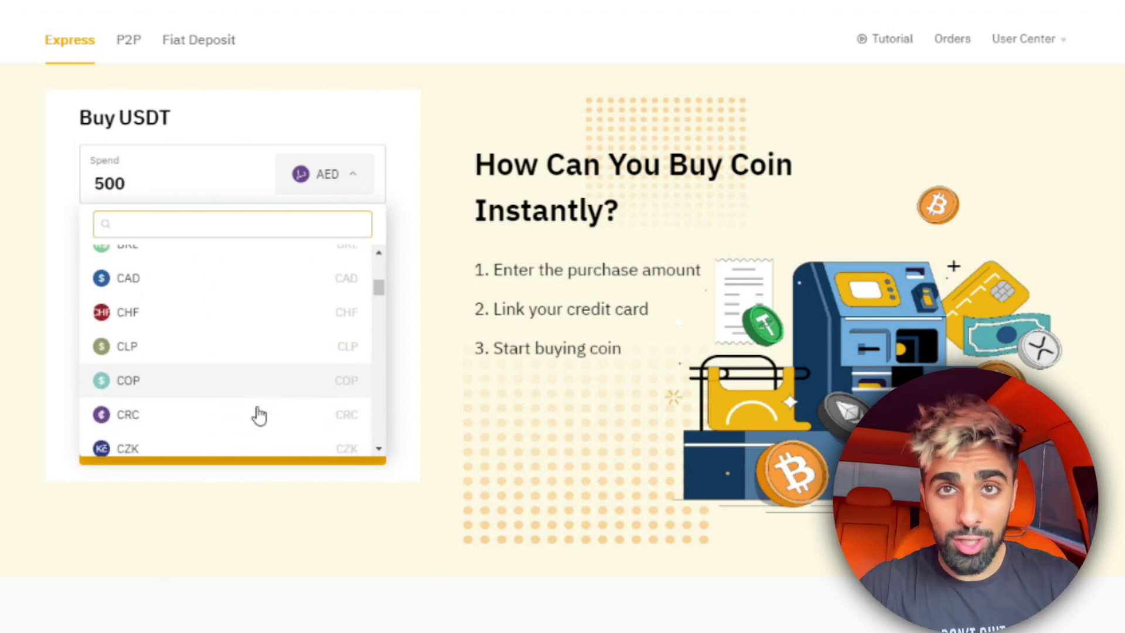
pyautogui.scroll(-3, 260, 414)
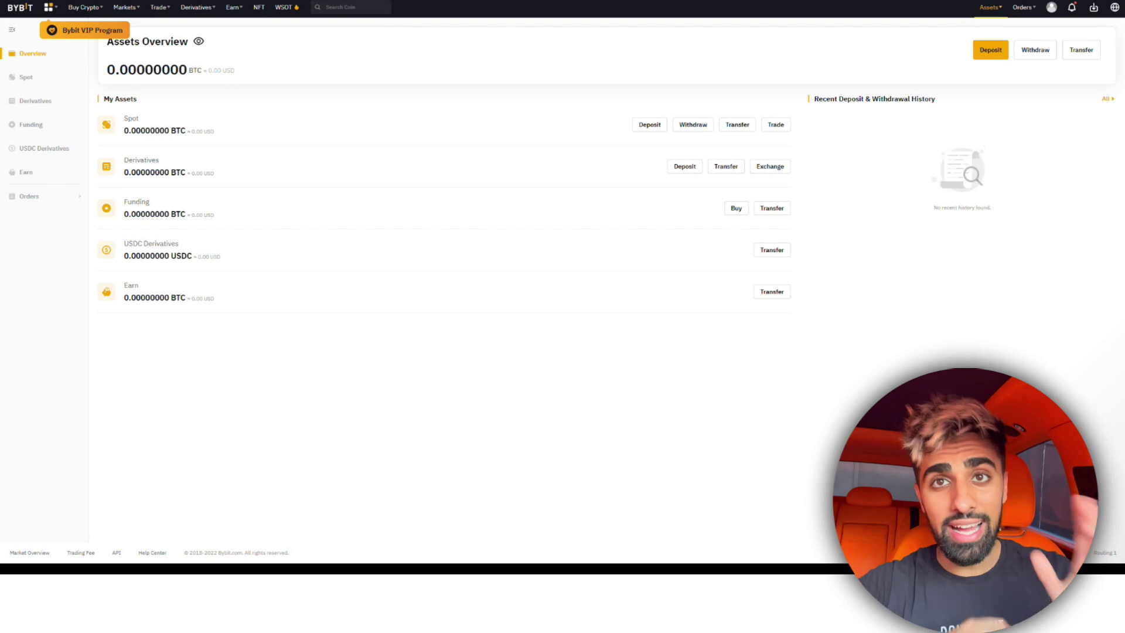
pyautogui.moveTo(82, 13)
pyautogui.click(91, 34)
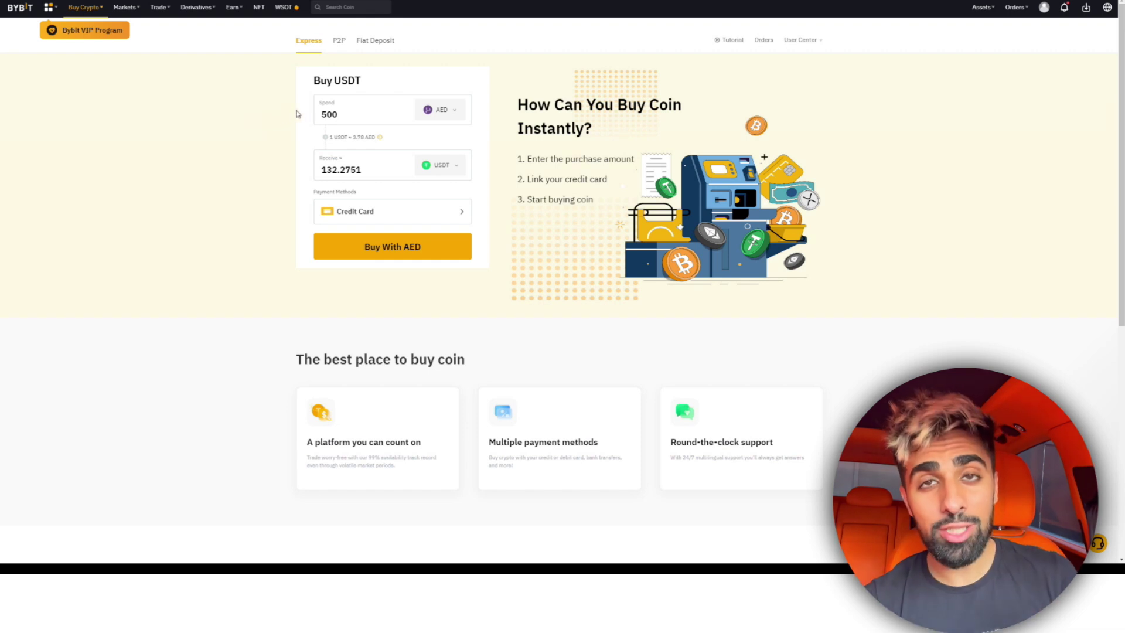
# Keep AED as the spend currency and USDT as the coin, then buy with 500 AED.
pyautogui.click(449, 119)
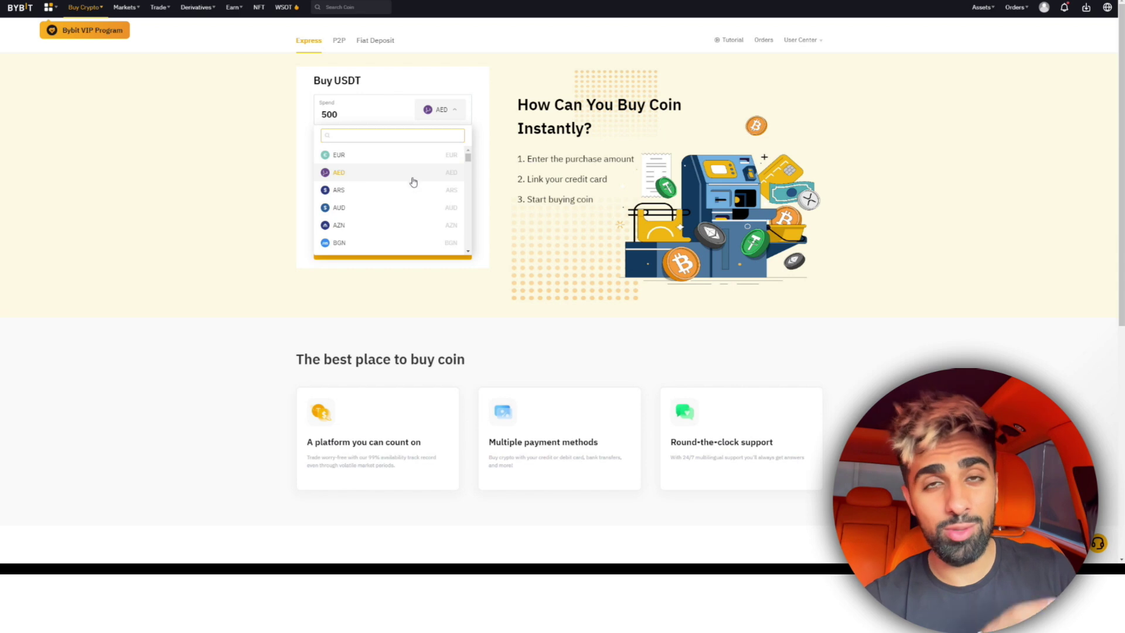
pyautogui.scroll(-3, 406, 229)
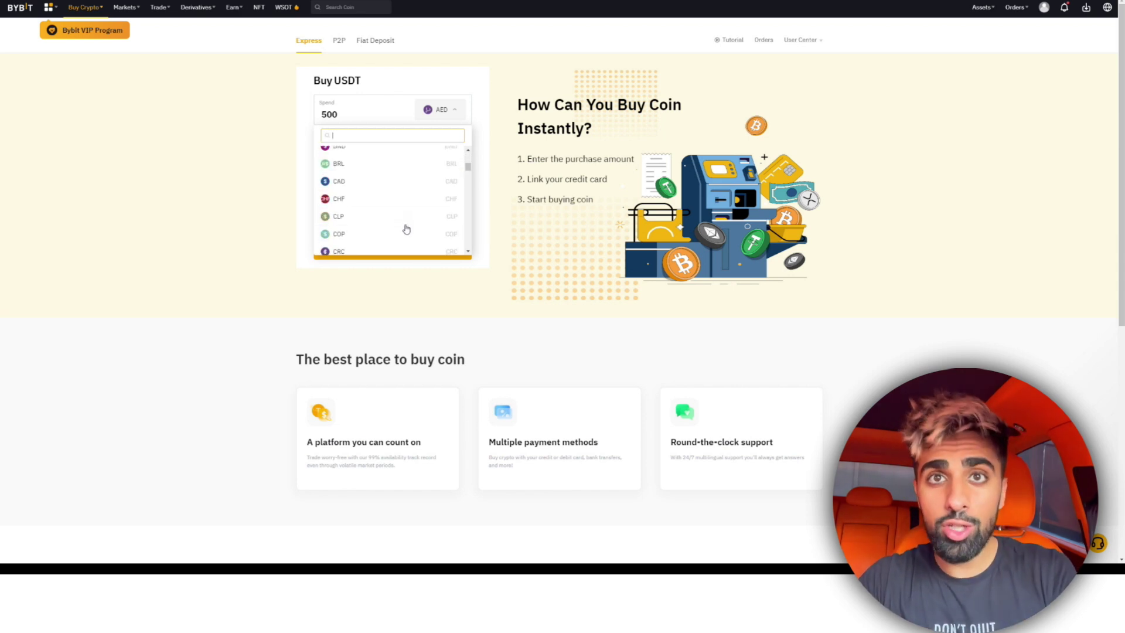
pyautogui.scroll(-5, 406, 228)
pyautogui.click(467, 174)
pyautogui.click(445, 177)
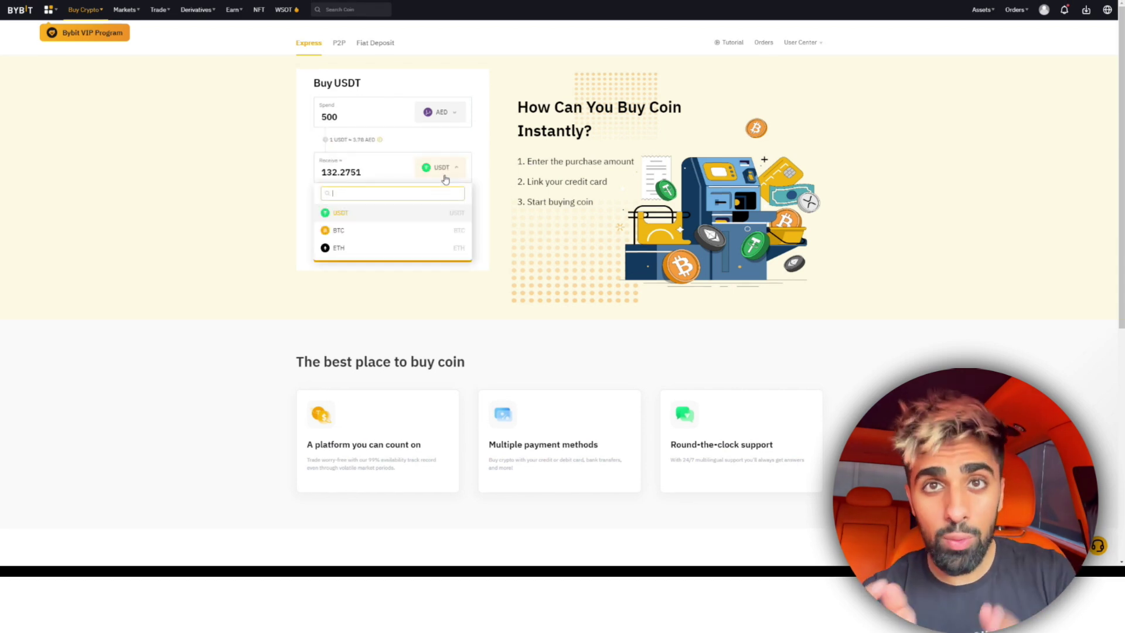
pyautogui.click(181, 238)
pyautogui.click(342, 255)
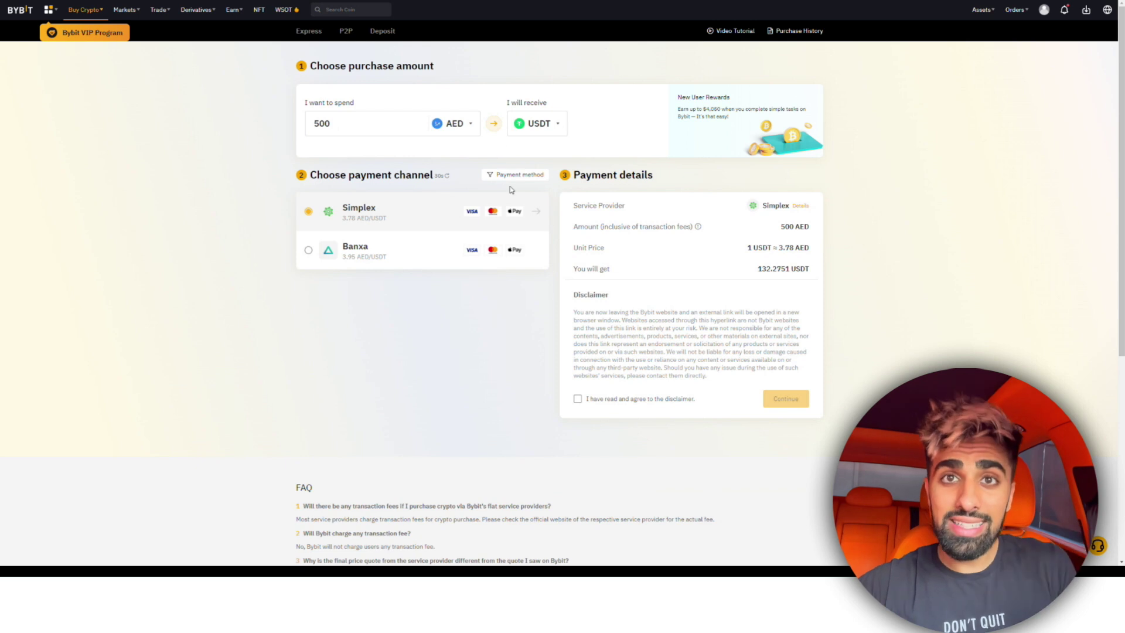
pyautogui.click(413, 260)
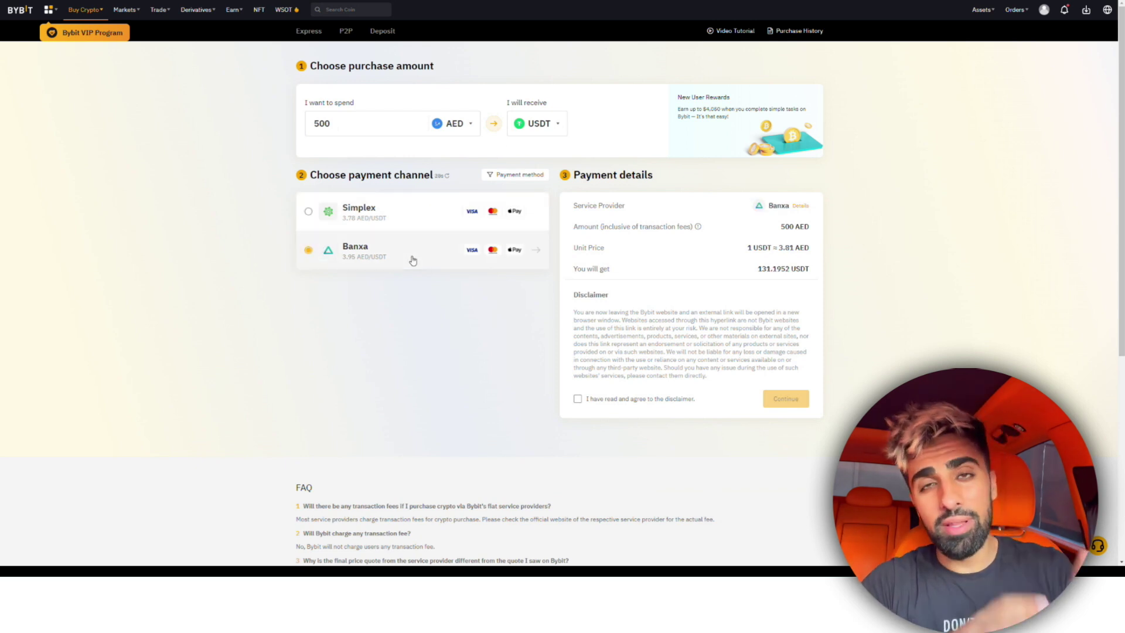
pyautogui.click(418, 220)
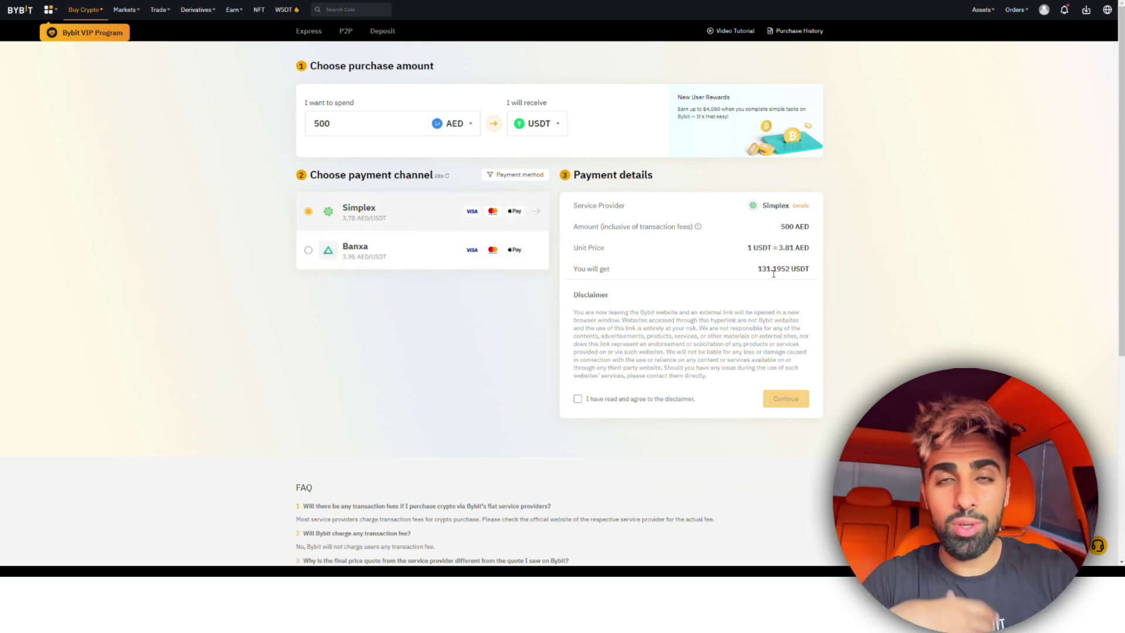
pyautogui.moveTo(756, 270); pyautogui.dragTo(778, 274)
pyautogui.click(415, 254)
pyautogui.moveTo(800, 271); pyautogui.dragTo(813, 274)
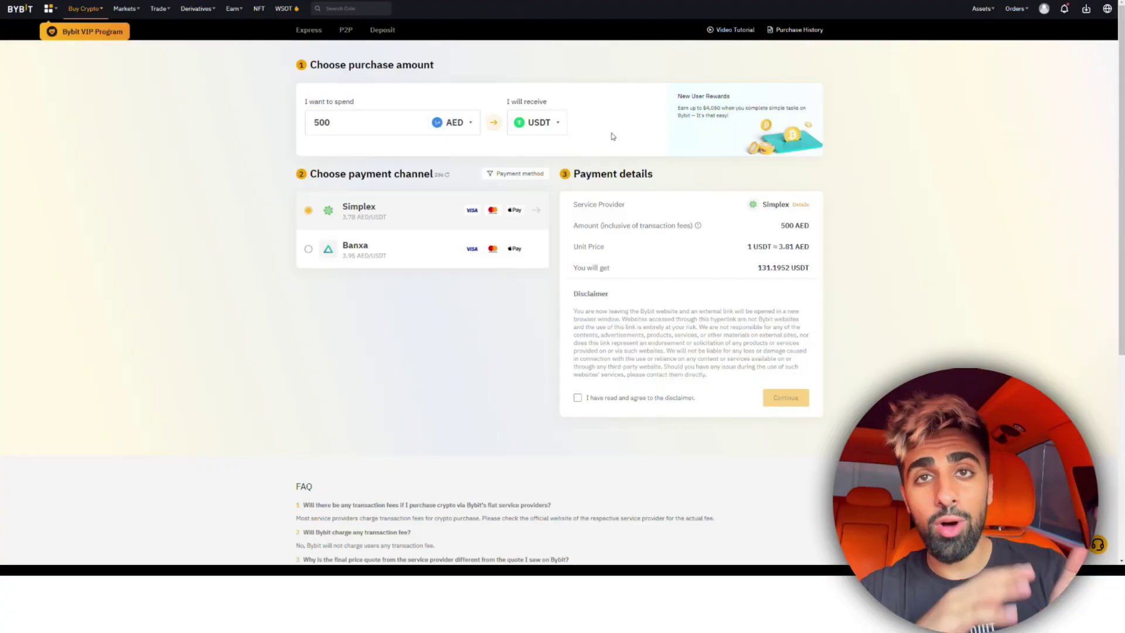
pyautogui.click(566, 130)
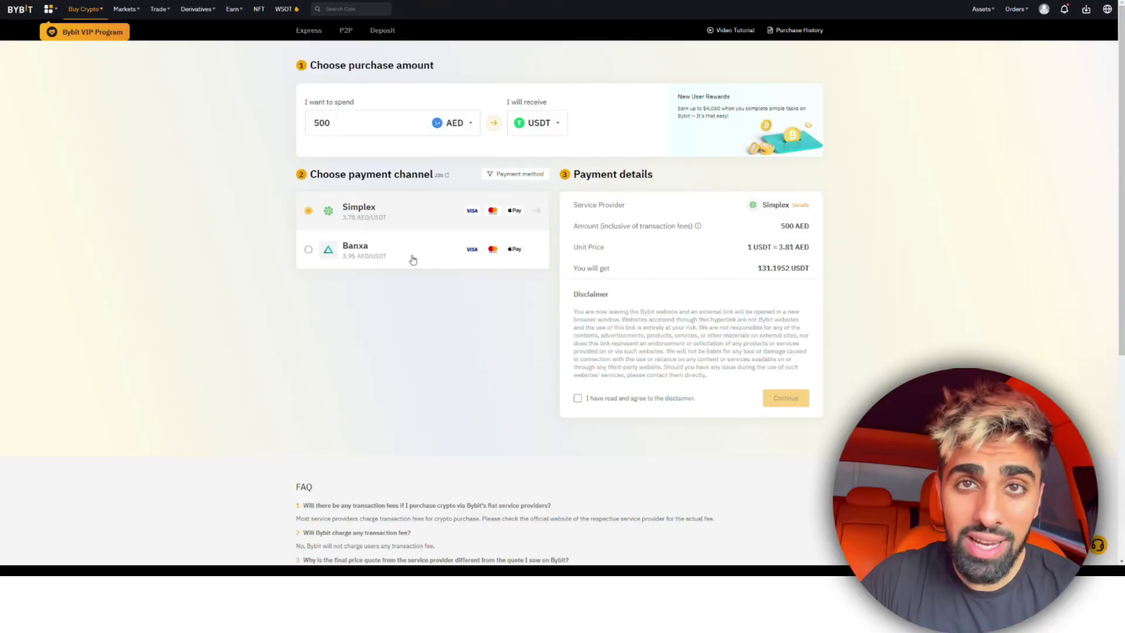
pyautogui.click(414, 255)
pyautogui.click(418, 221)
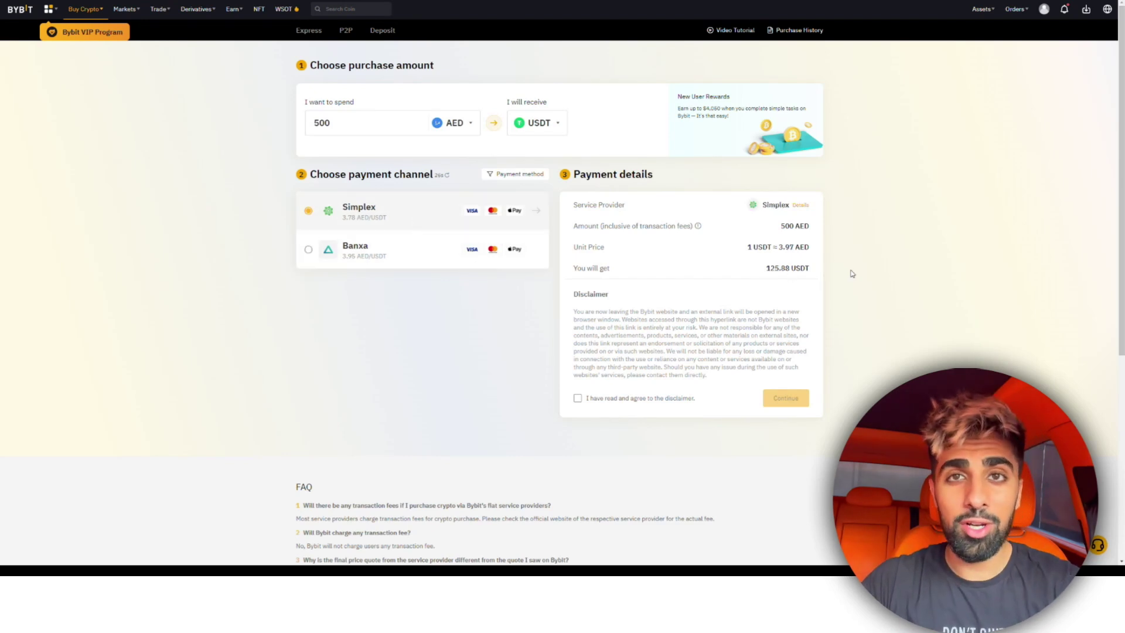
pyautogui.moveTo(753, 273); pyautogui.dragTo(815, 277)
pyautogui.click(433, 258)
pyautogui.moveTo(762, 275); pyautogui.dragTo(810, 275)
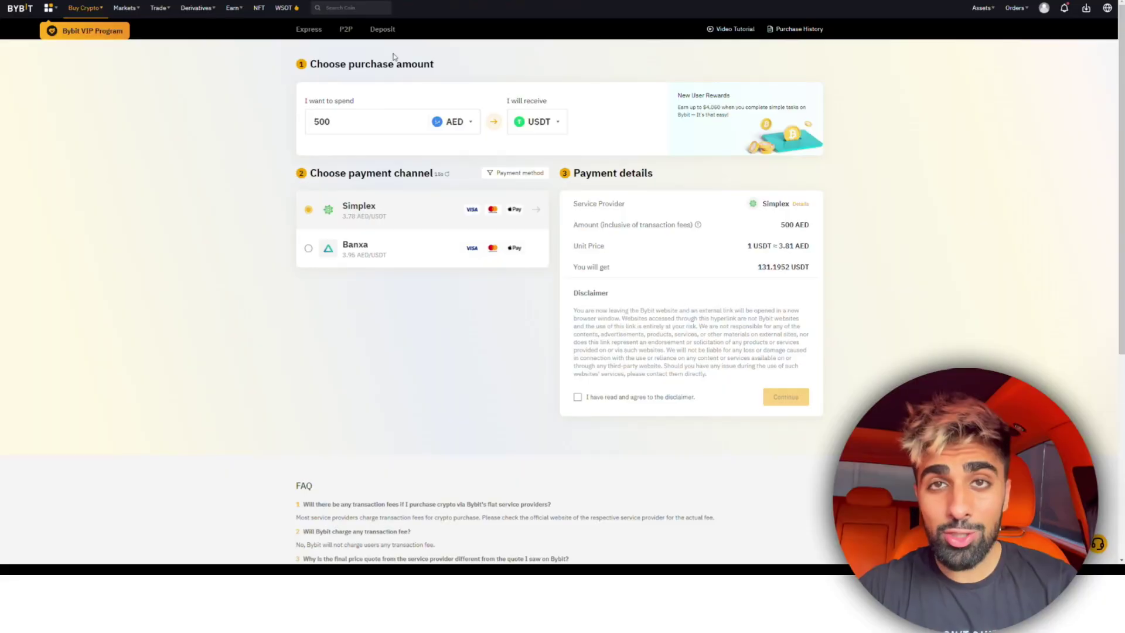
pyautogui.click(386, 33)
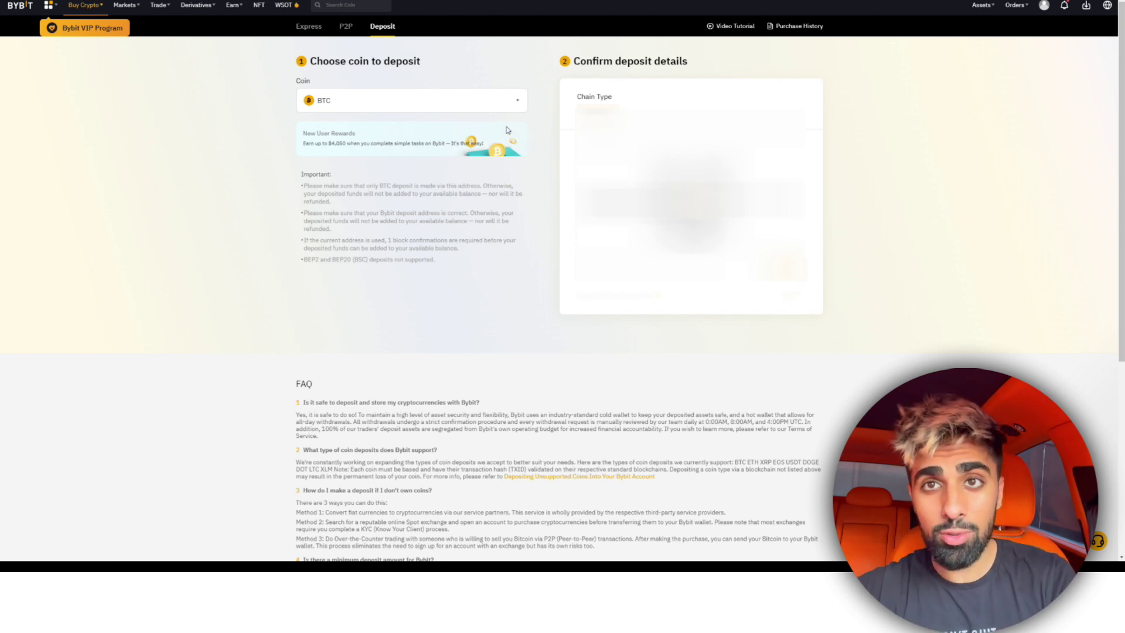
# Browse the supported deposit coins and keep BTC as the coin to deposit.
pyautogui.click(451, 106)
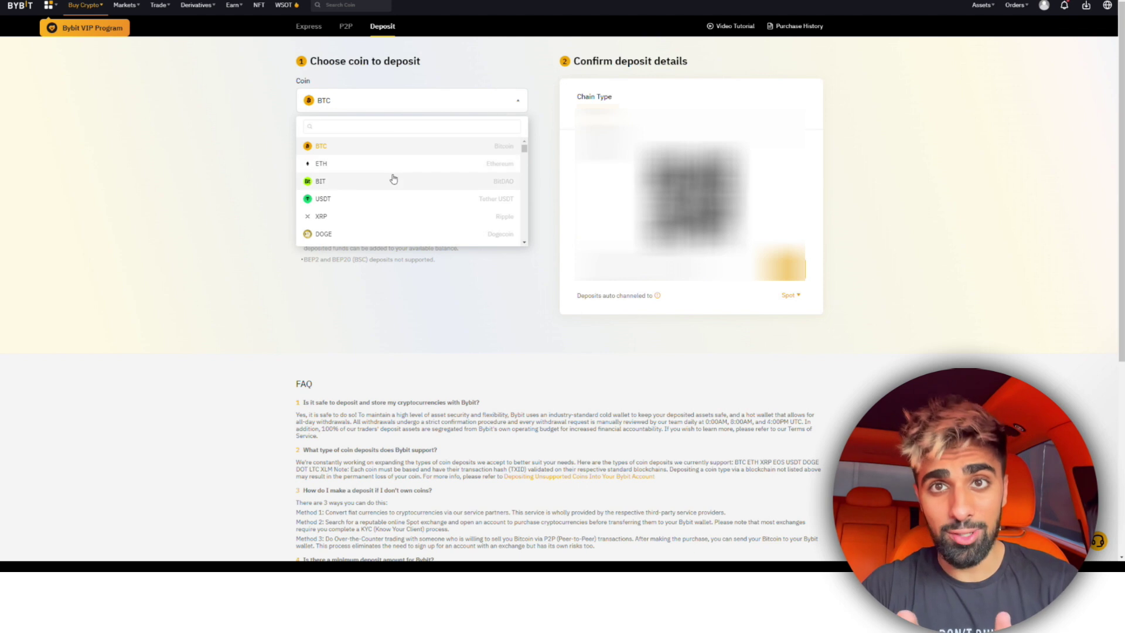
pyautogui.scroll(-1, 451, 212)
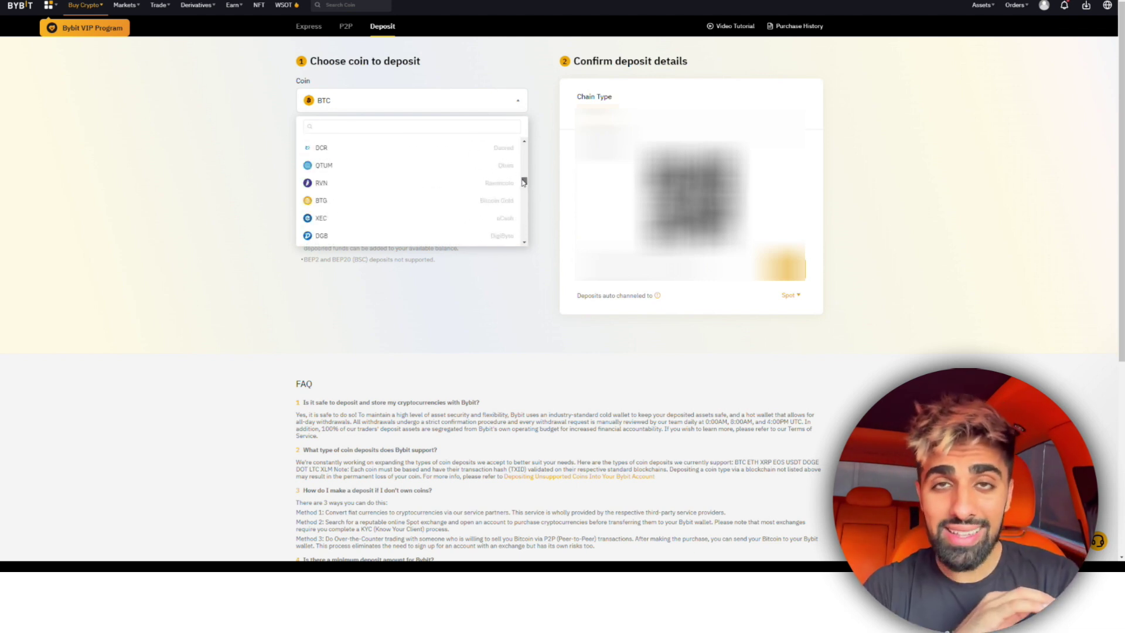
pyautogui.moveTo(524, 155); pyautogui.dragTo(525, 147)
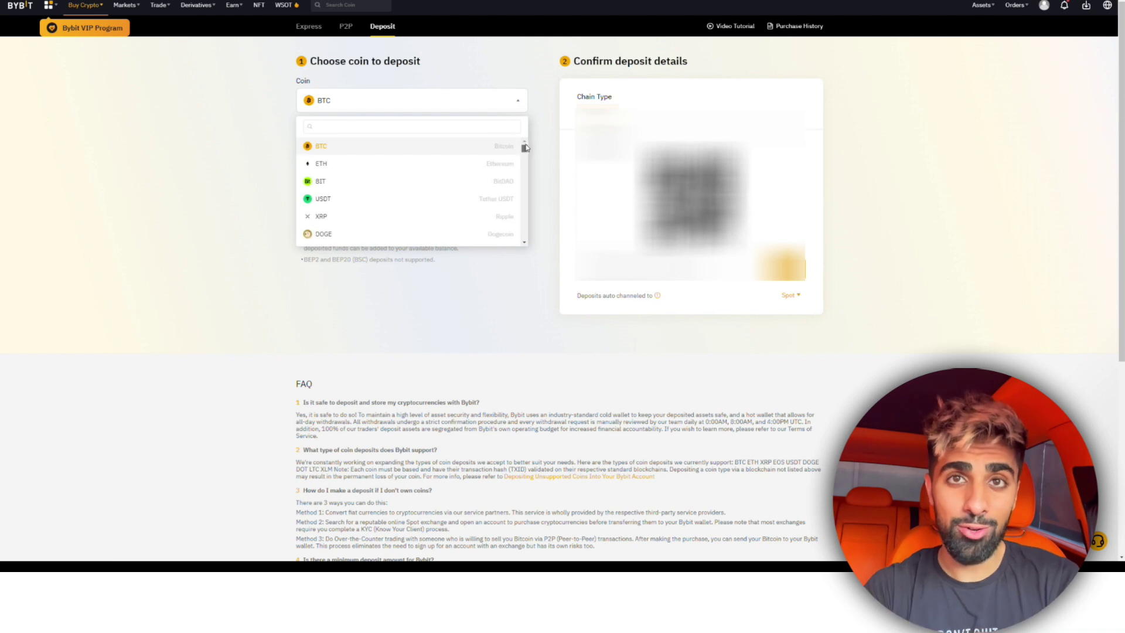
pyautogui.click(518, 310)
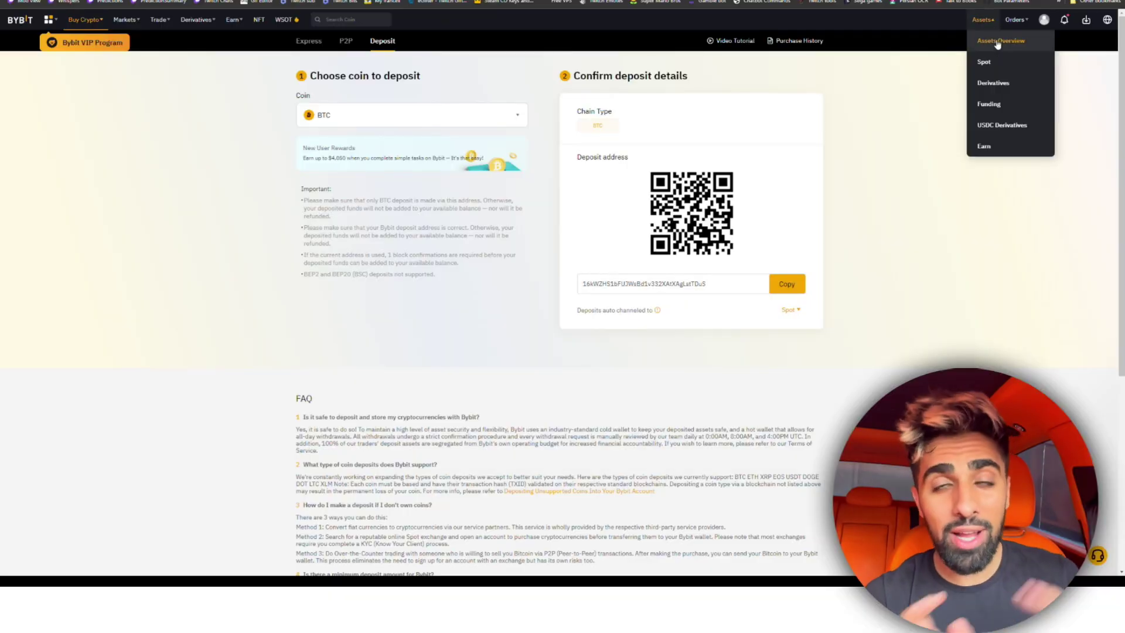
# Open the Assets Overview page.
pyautogui.click(997, 42)
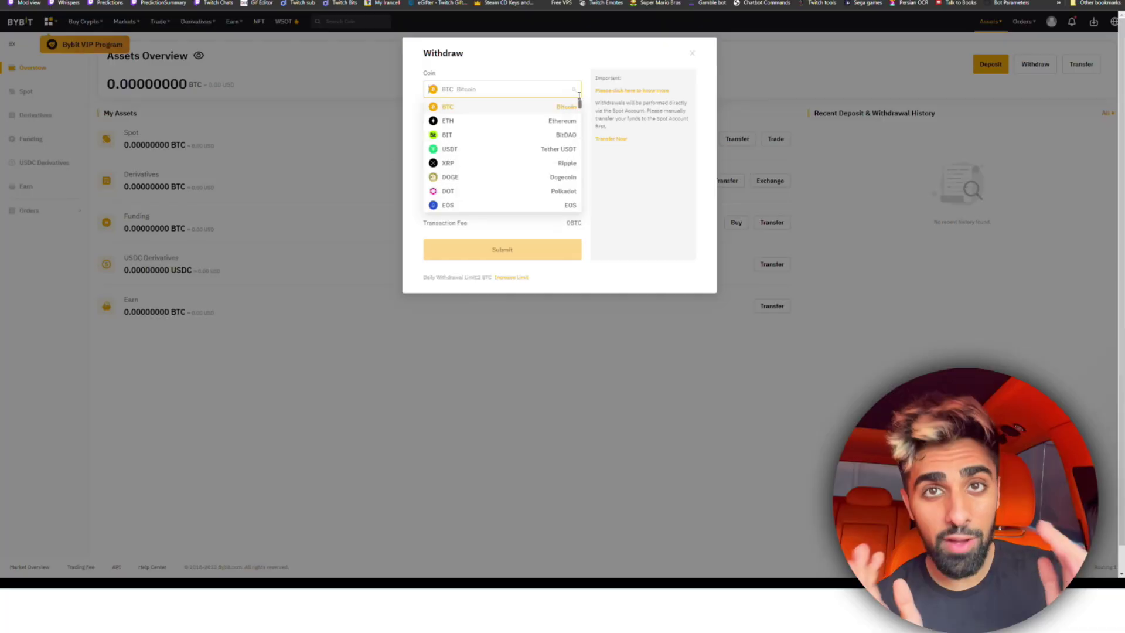
# Select USDT as the withdrawal coin and view its chain types, such as ERC20 and TRC20.
pyautogui.click(497, 150)
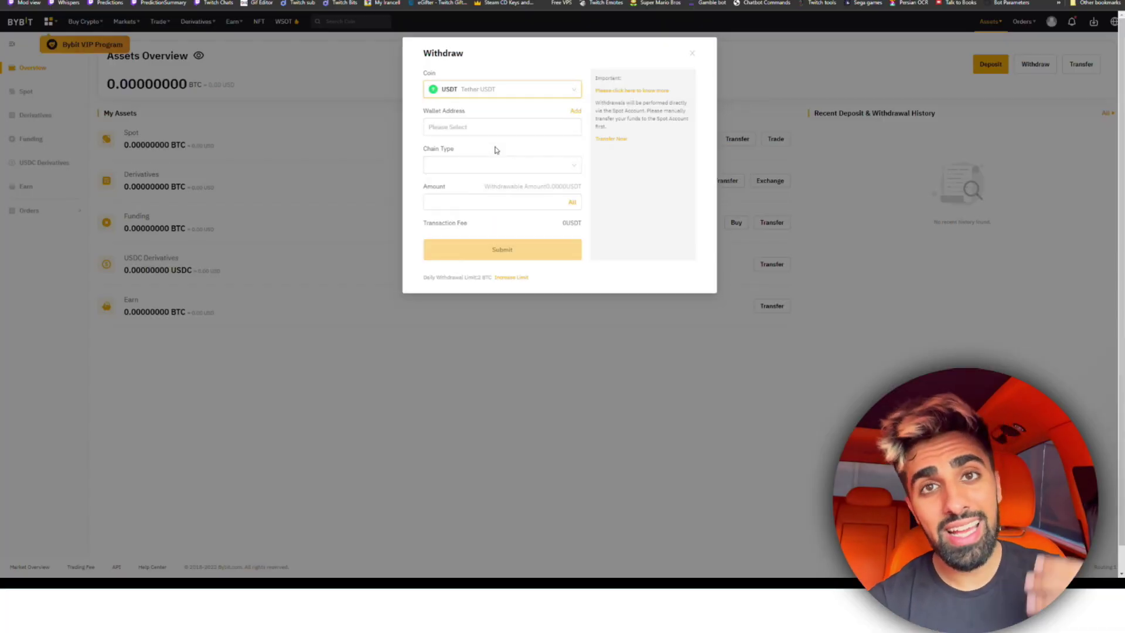
pyautogui.click(572, 168)
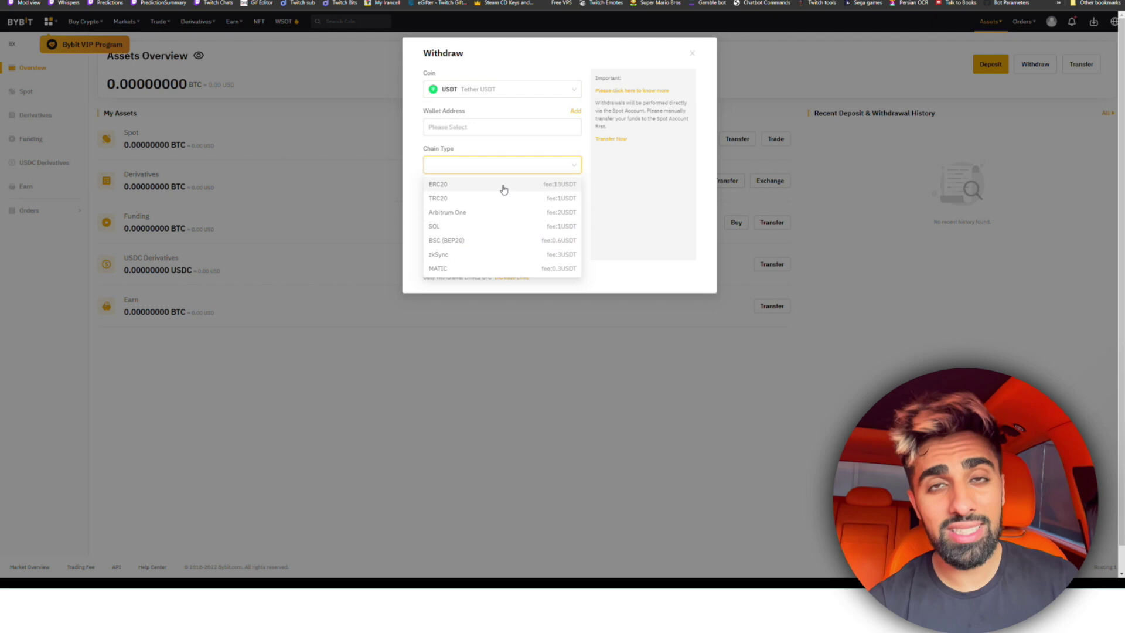
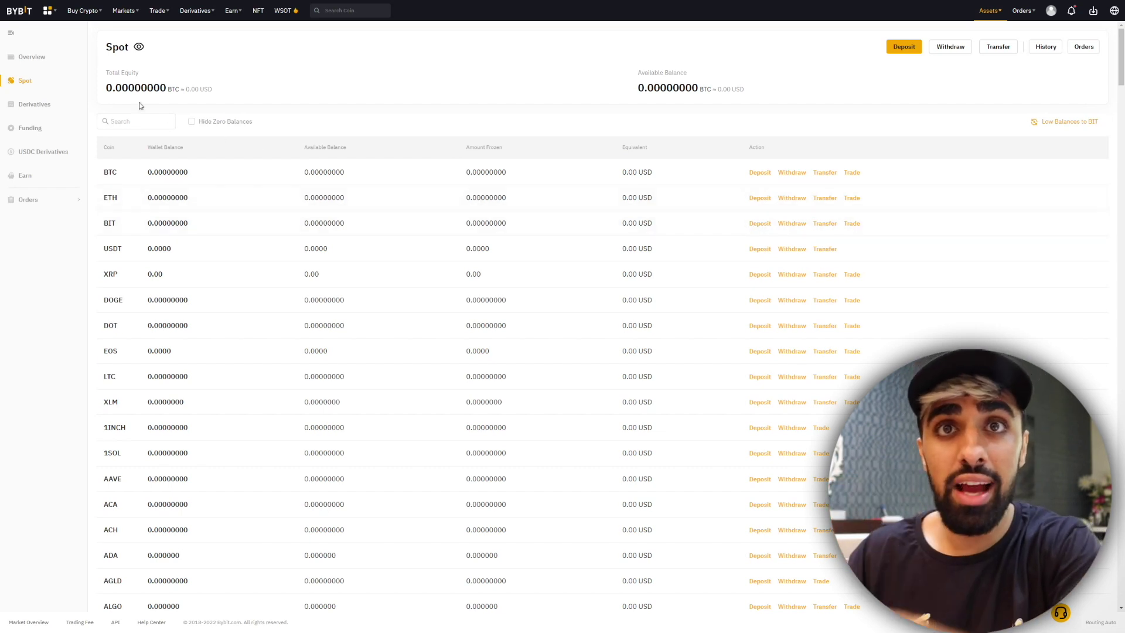
# Go from the Assets overview to the BTC/USDT spot trading page via the Spot row's Trade.
pyautogui.click(20, 57)
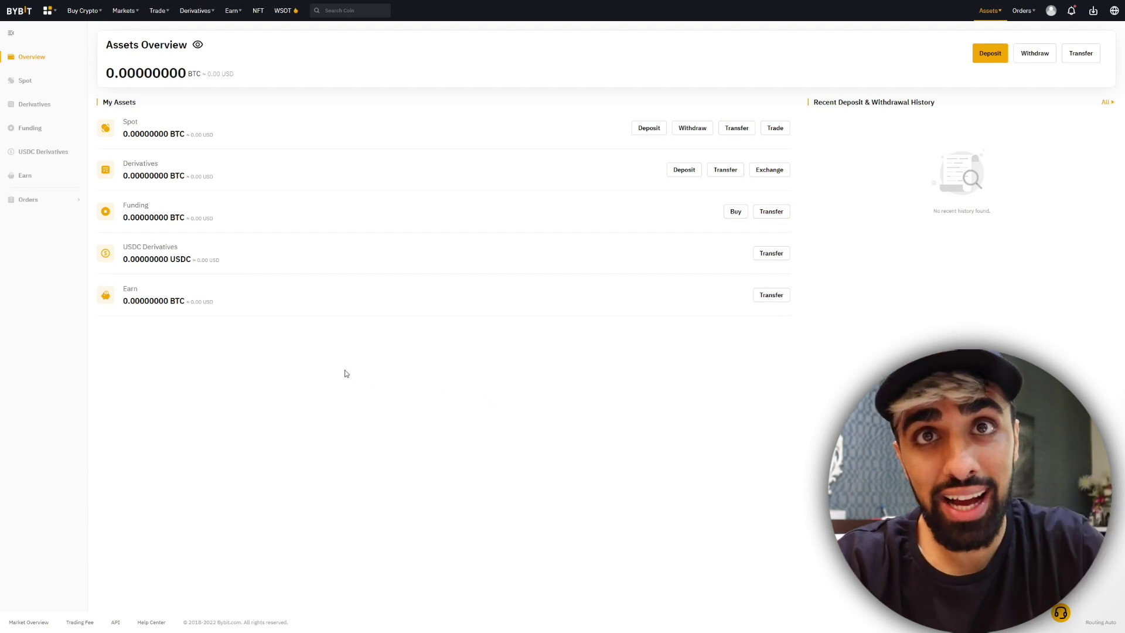
pyautogui.moveTo(109, 72); pyautogui.dragTo(271, 77)
pyautogui.click(271, 77)
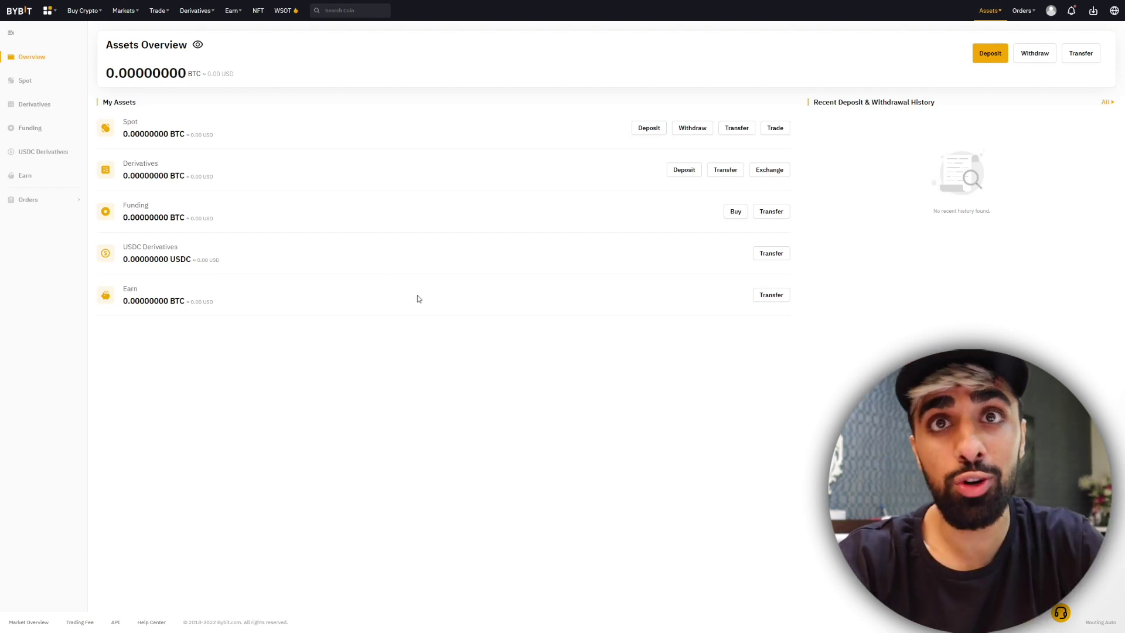
pyautogui.click(774, 128)
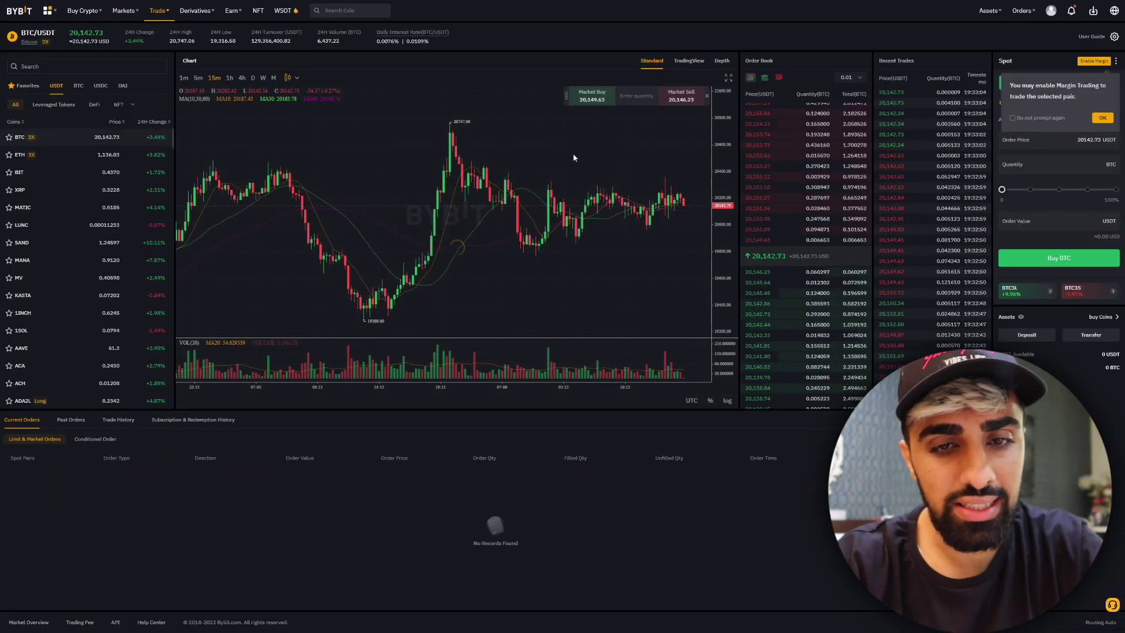
pyautogui.hotkey('alt', 'Left')
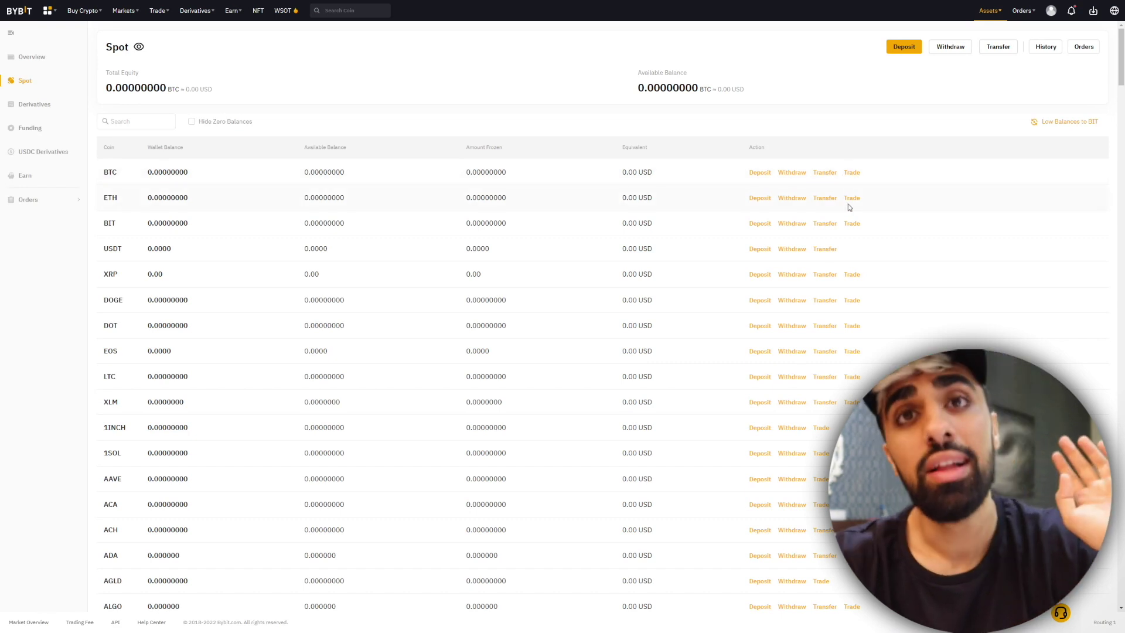
pyautogui.click(32, 56)
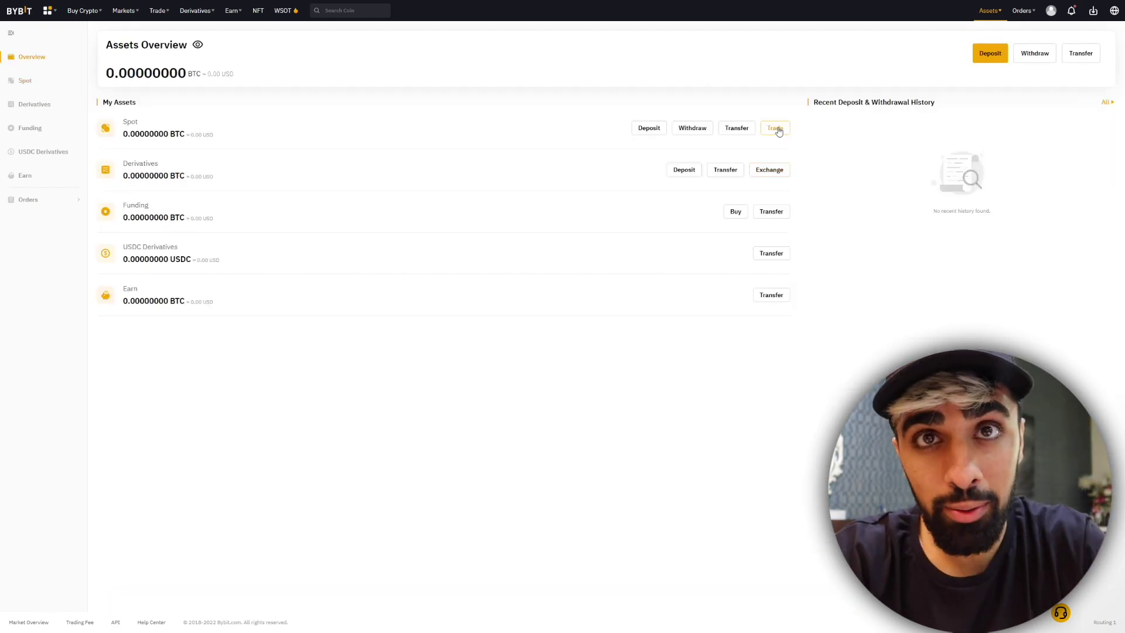
pyautogui.hotkey('alt', 'Right')
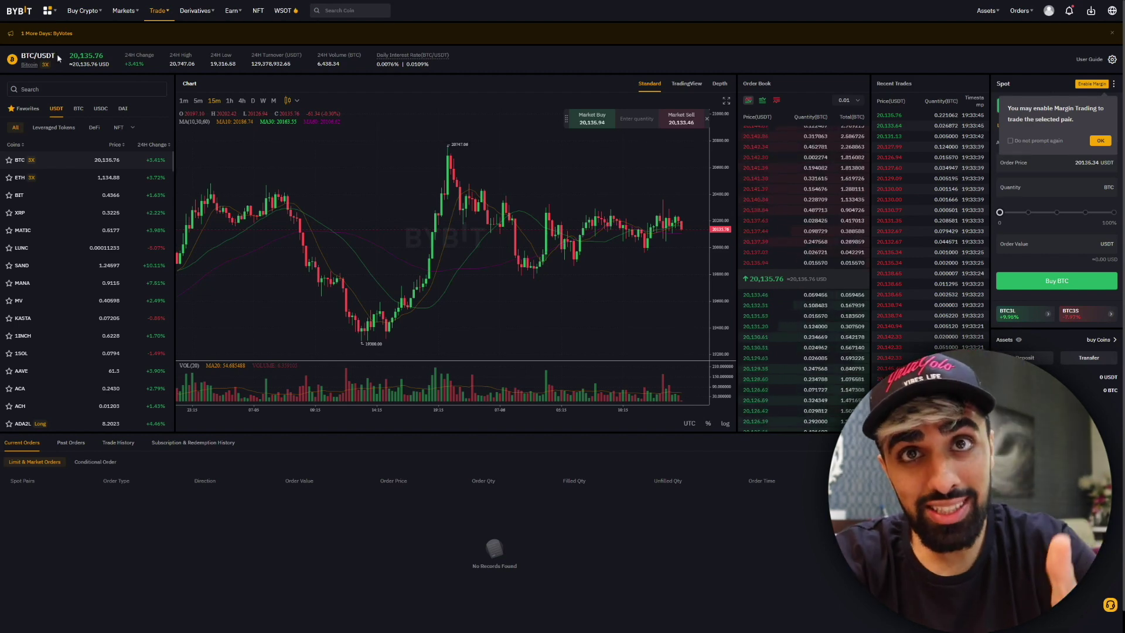
pyautogui.moveTo(36, 58)
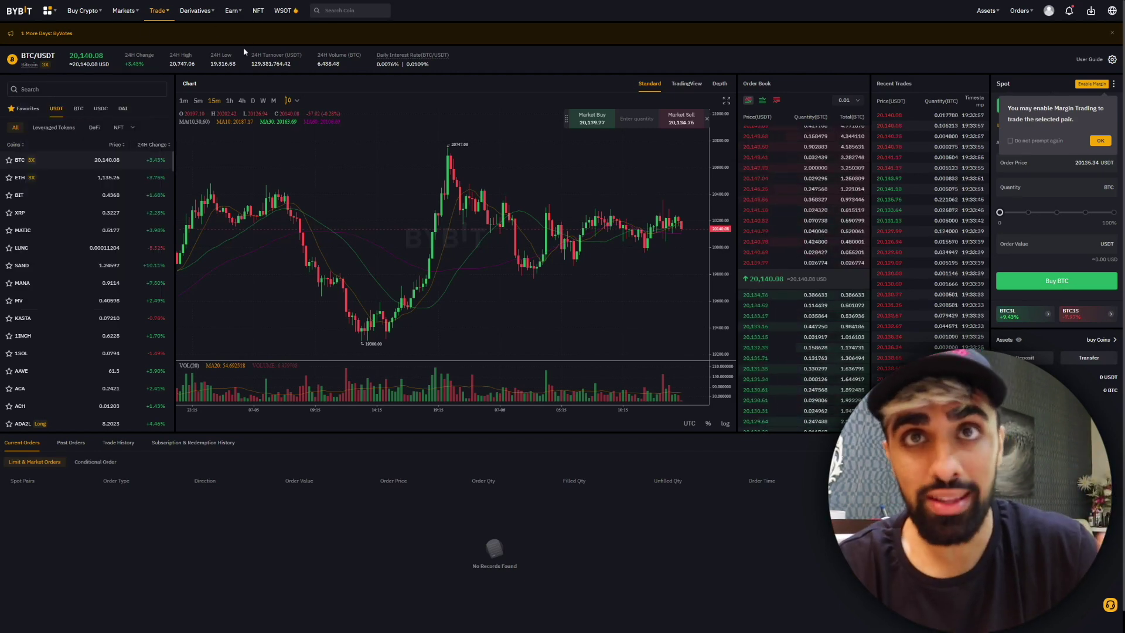
pyautogui.scroll(-8, 41, 228)
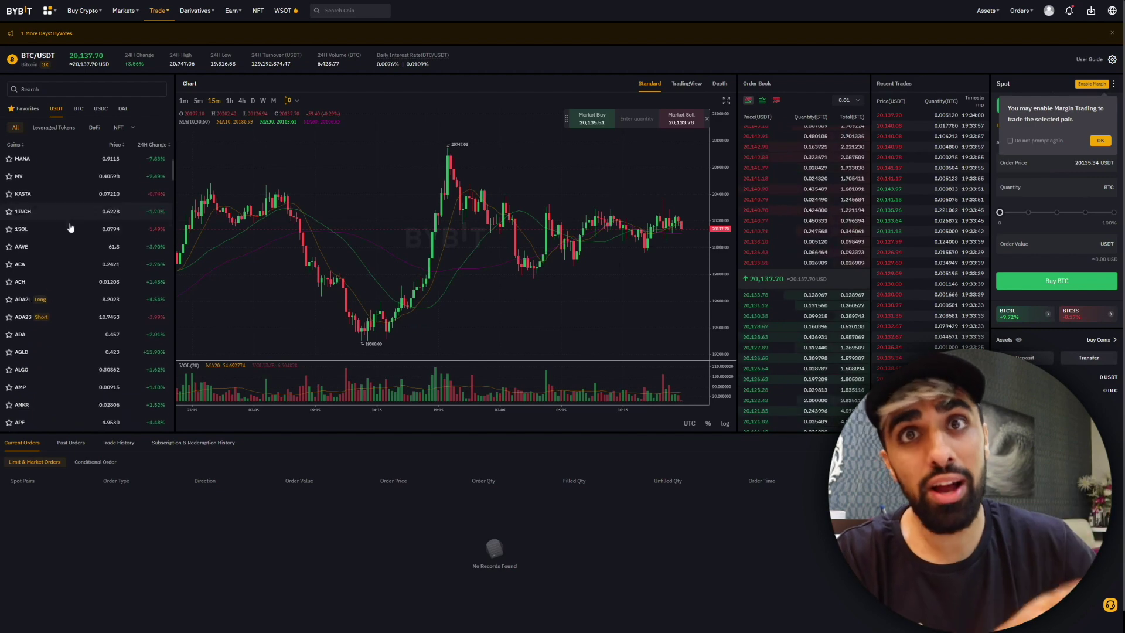
pyautogui.scroll(-10, 70, 227)
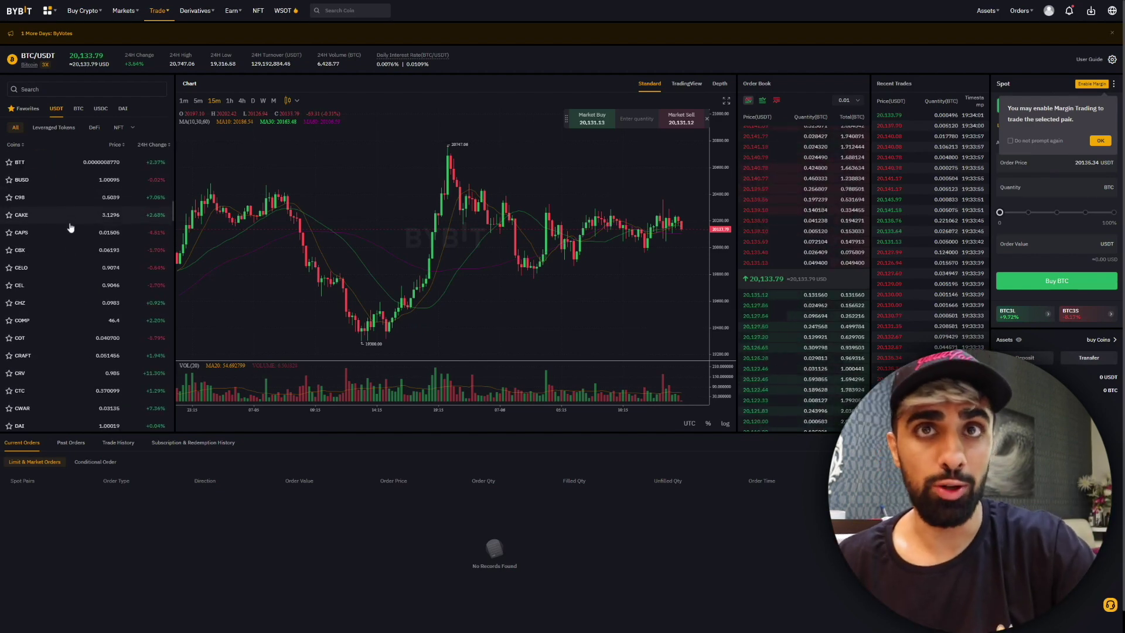
pyautogui.scroll(18, 70, 228)
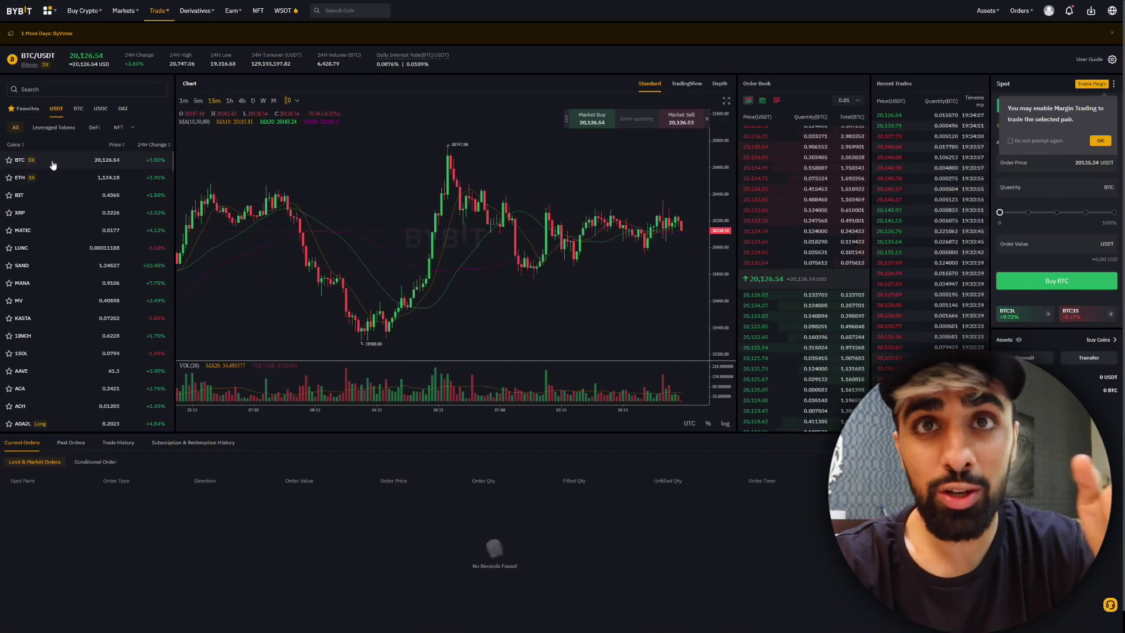
# Browse ETH and BTC-quoted pairs, return to BTC/USDT, and set 1-hour chart candles.
pyautogui.click(50, 178)
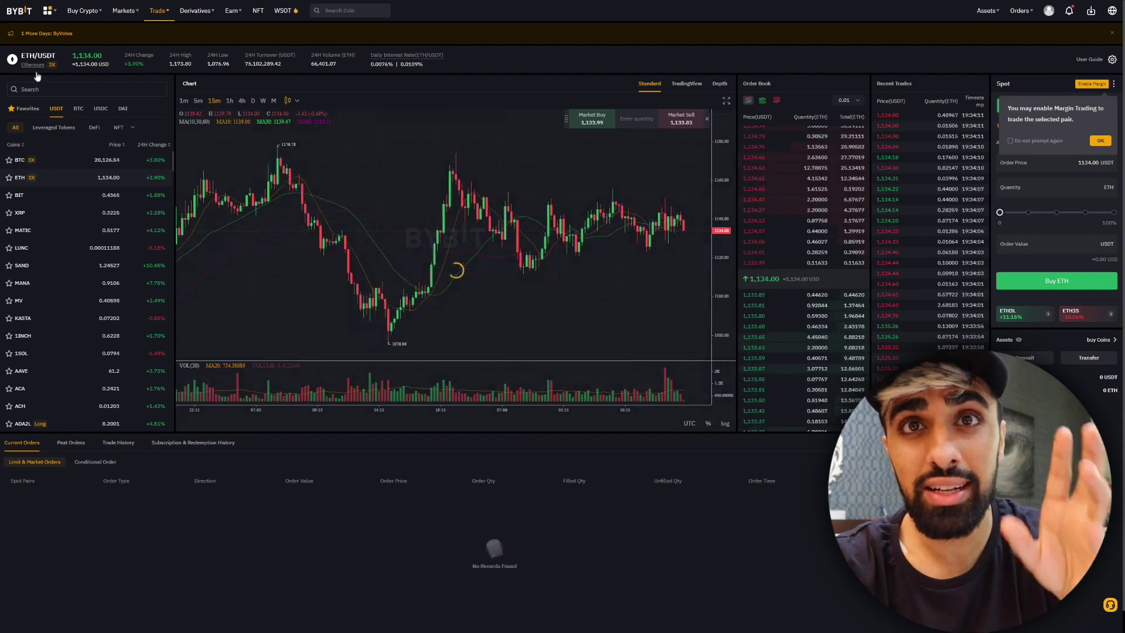
pyautogui.moveTo(31, 64)
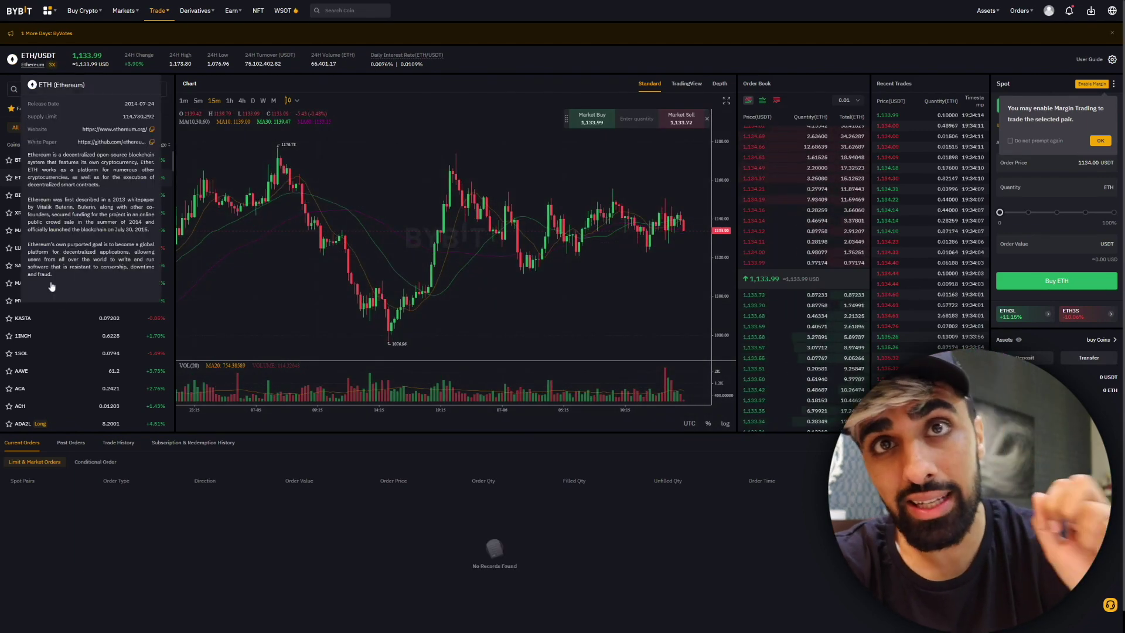
pyautogui.click(77, 115)
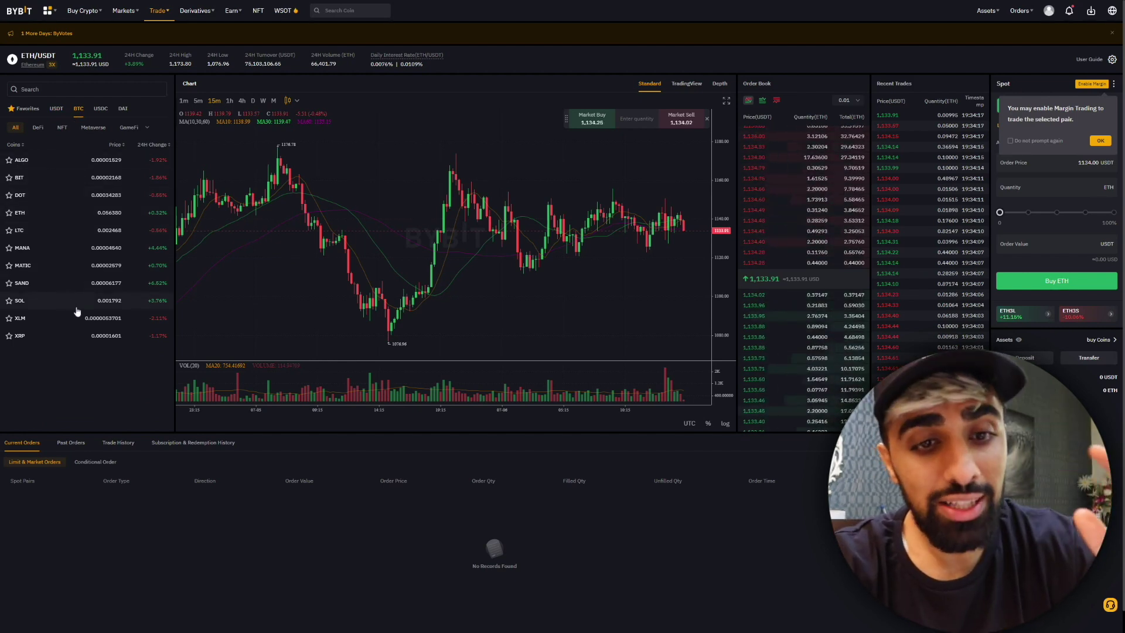
pyautogui.click(56, 111)
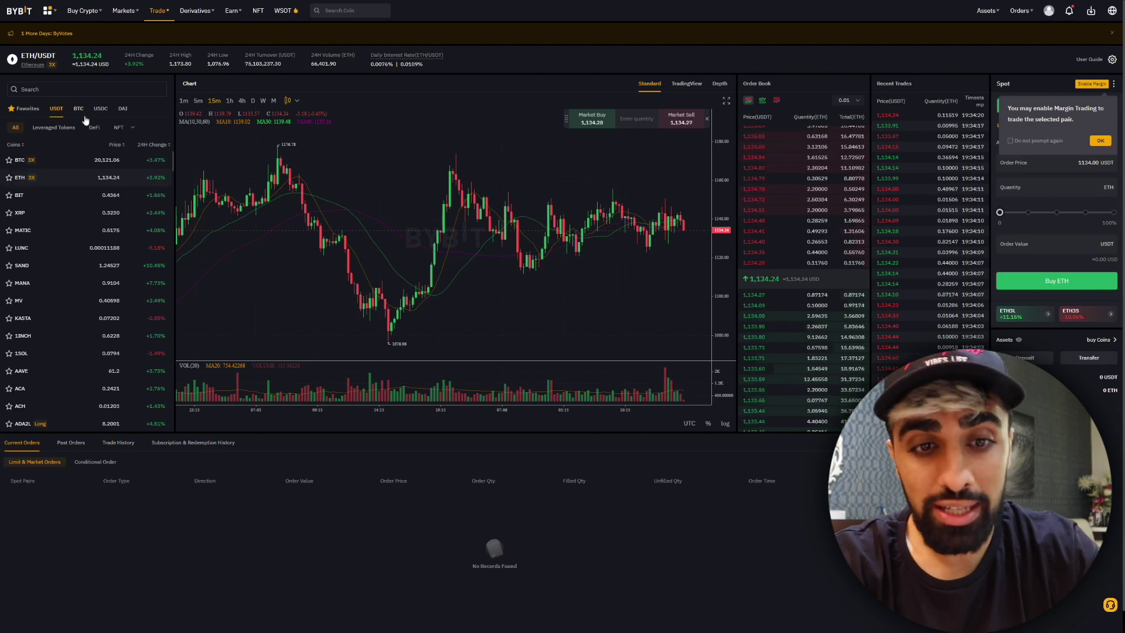
pyautogui.click(47, 167)
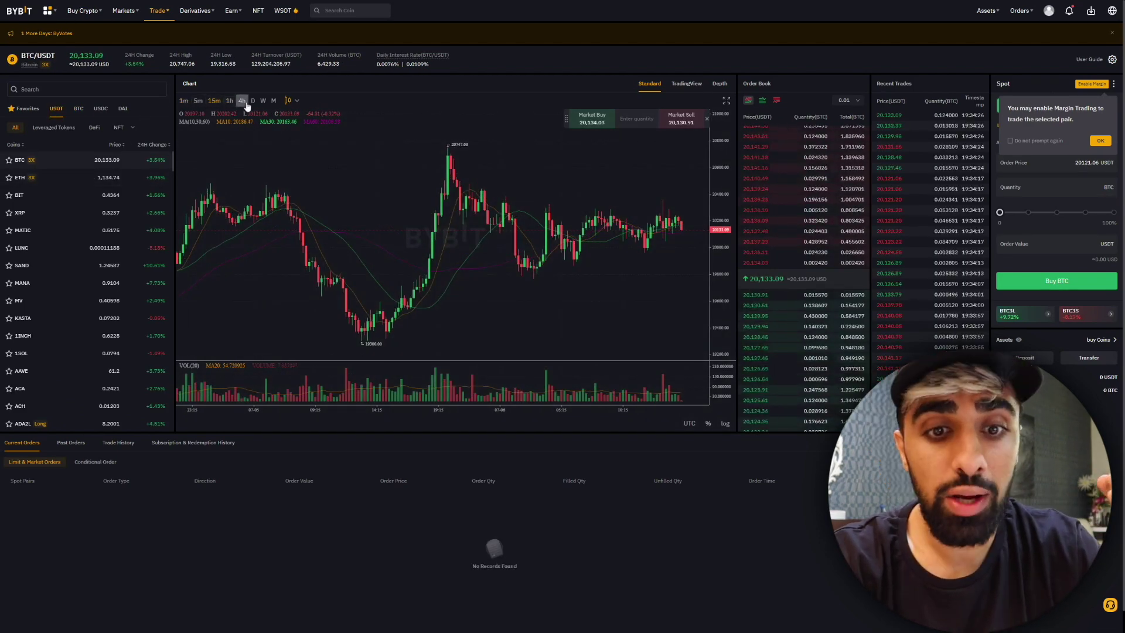
pyautogui.click(228, 101)
pyautogui.click(215, 103)
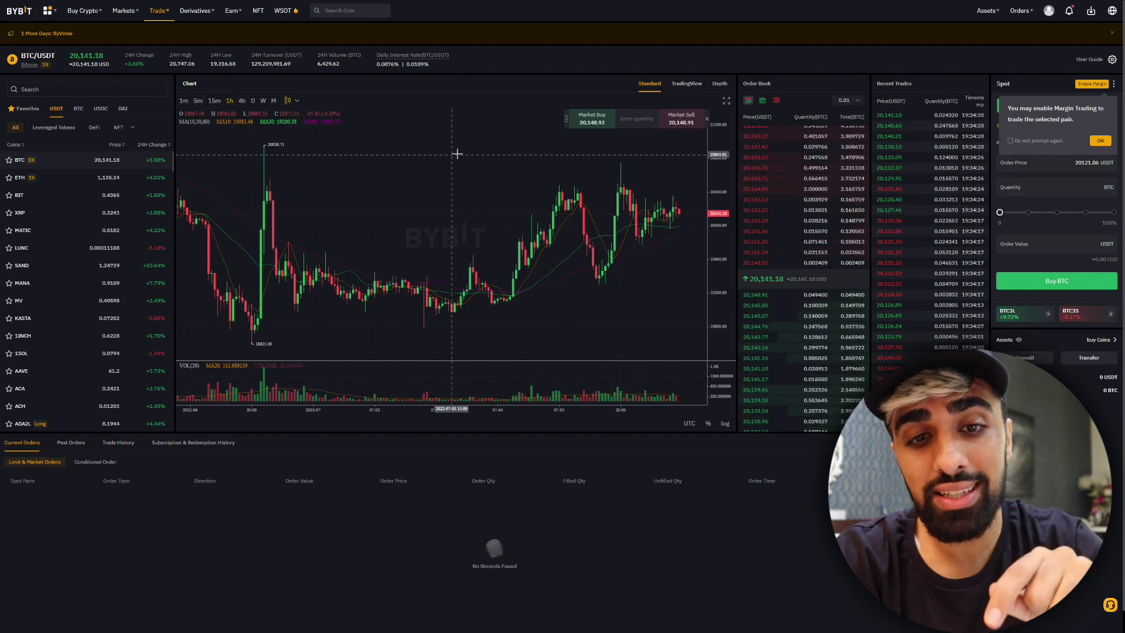
pyautogui.click(686, 85)
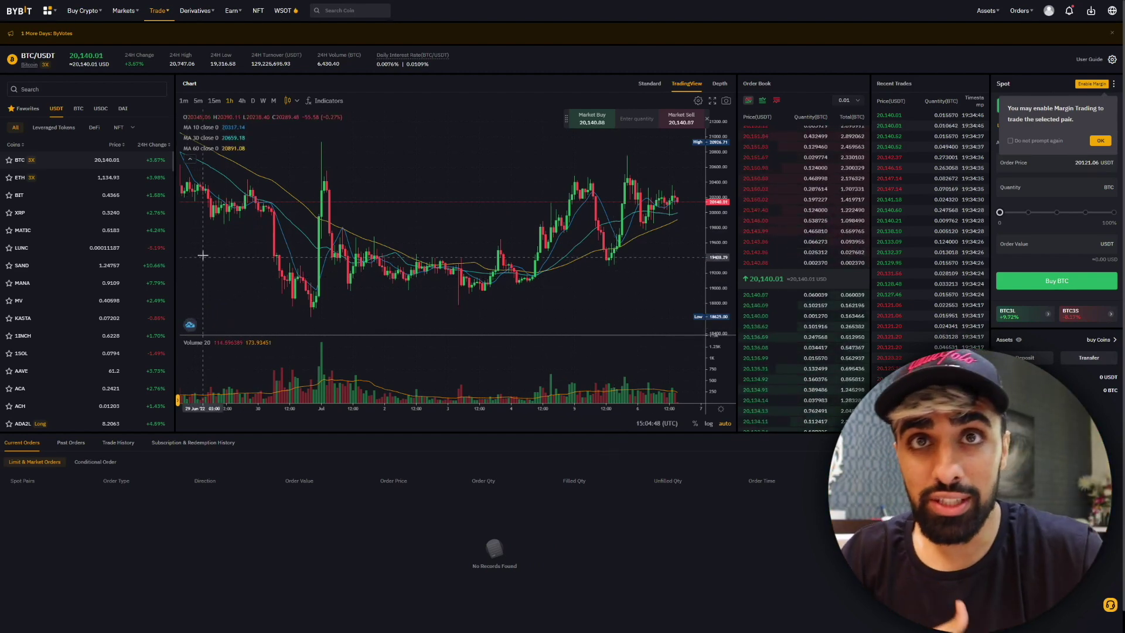
pyautogui.click(326, 101)
pyautogui.scroll(-8, 421, 252)
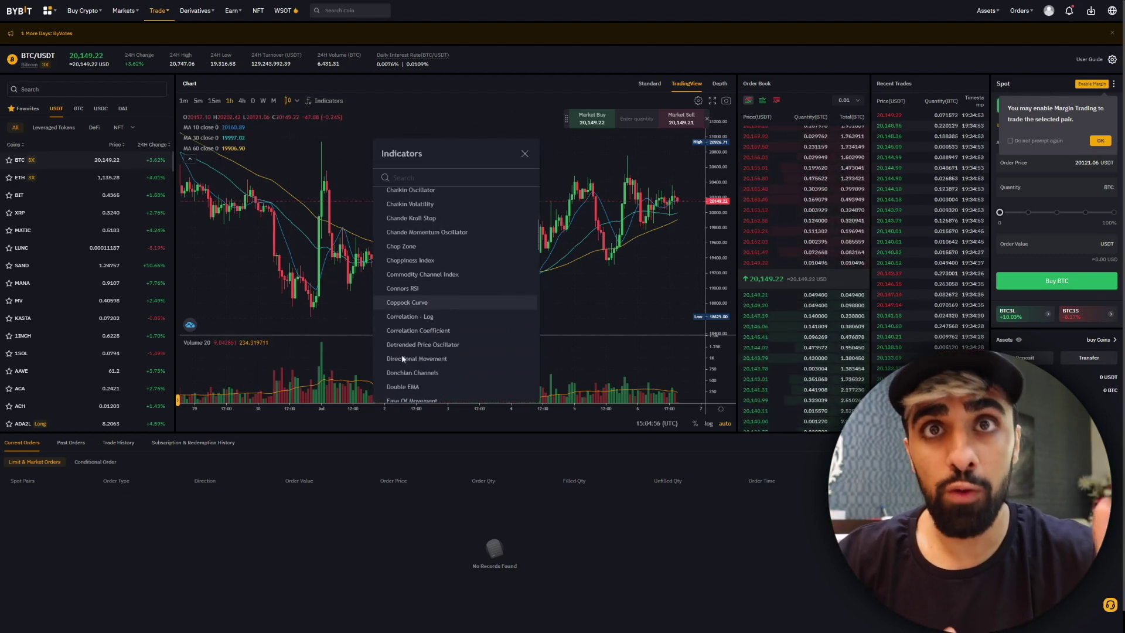
pyautogui.scroll(-10, 433, 281)
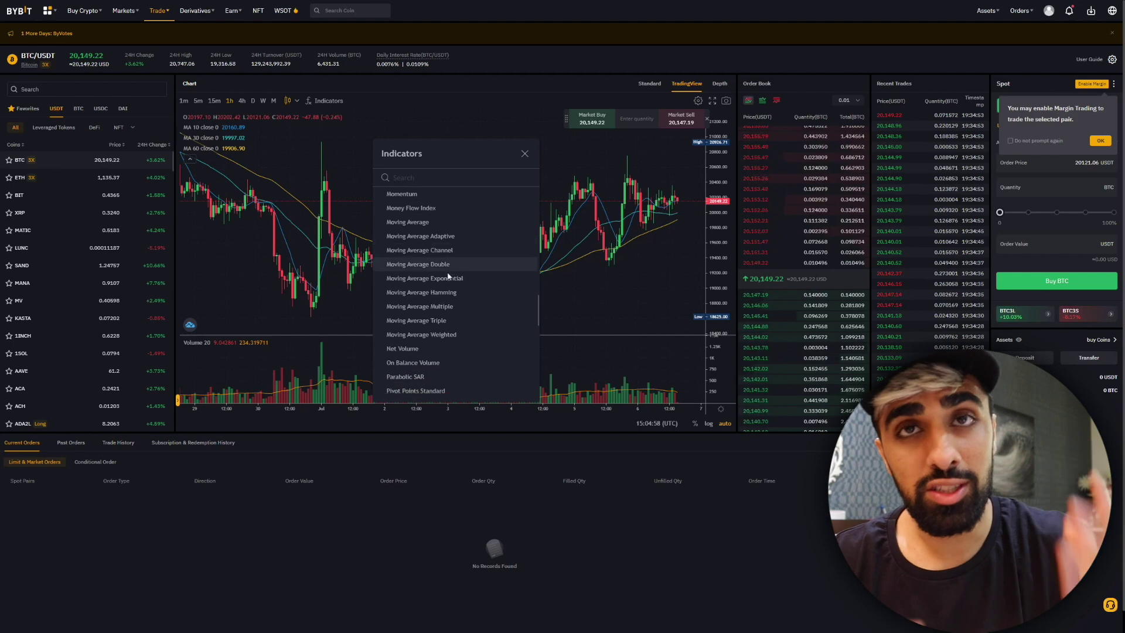
pyautogui.scroll(1, 466, 372)
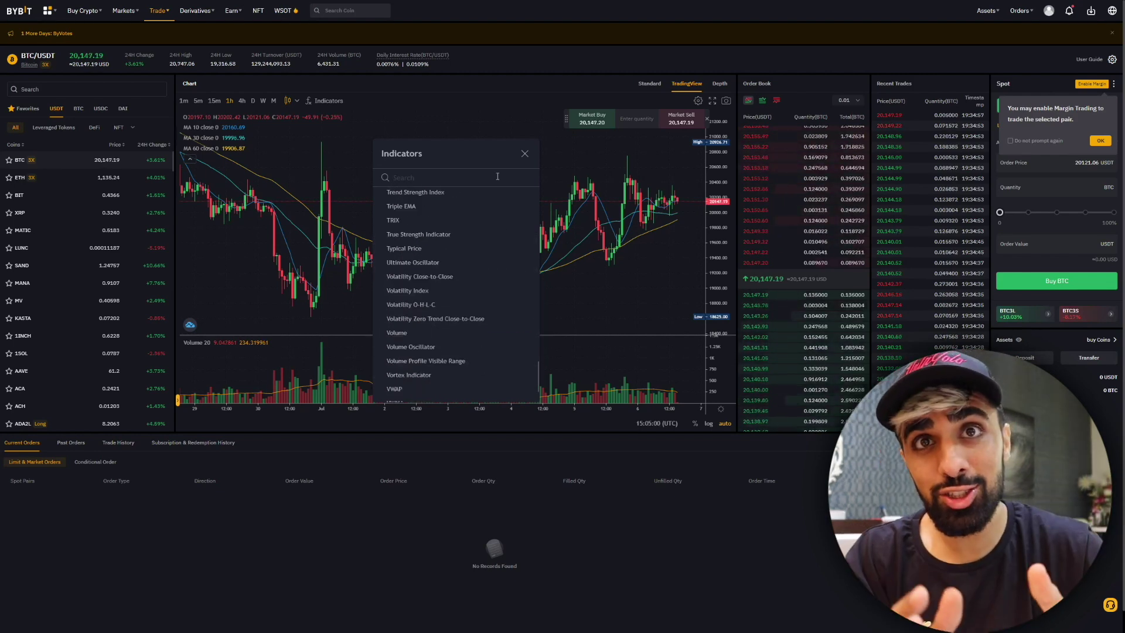
pyautogui.click(524, 154)
pyautogui.click(649, 84)
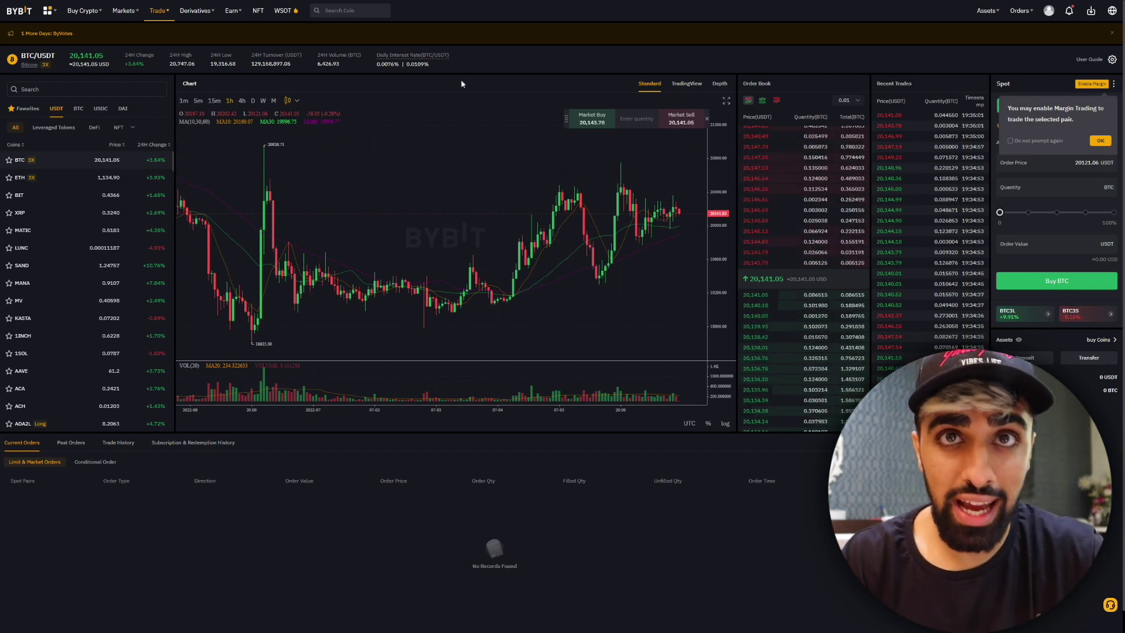
pyautogui.click(290, 100)
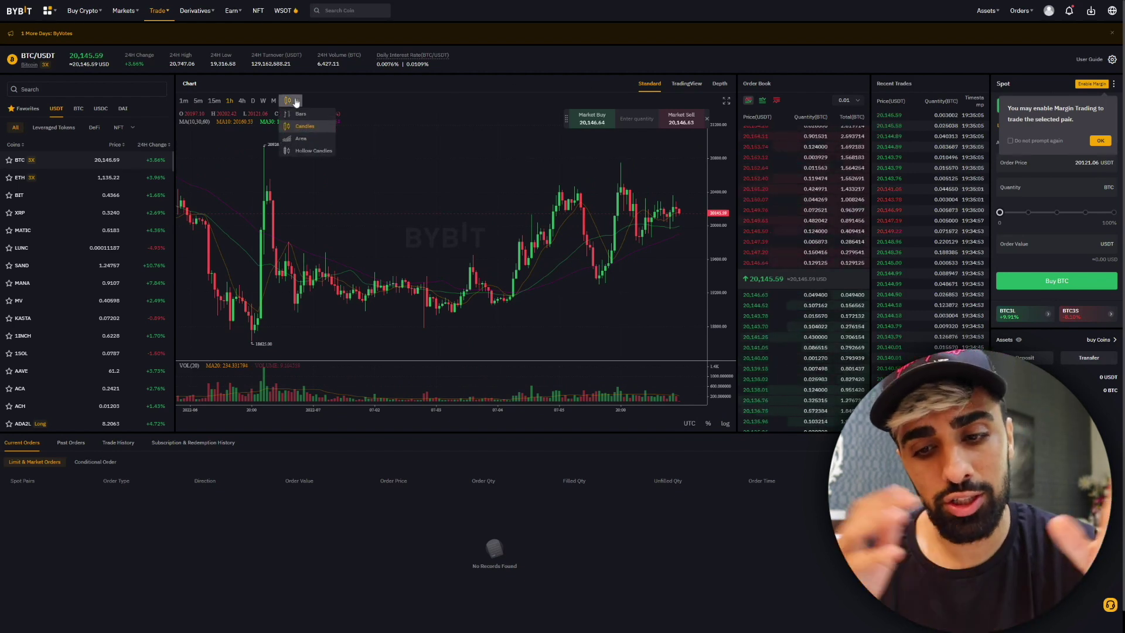
pyautogui.click(324, 142)
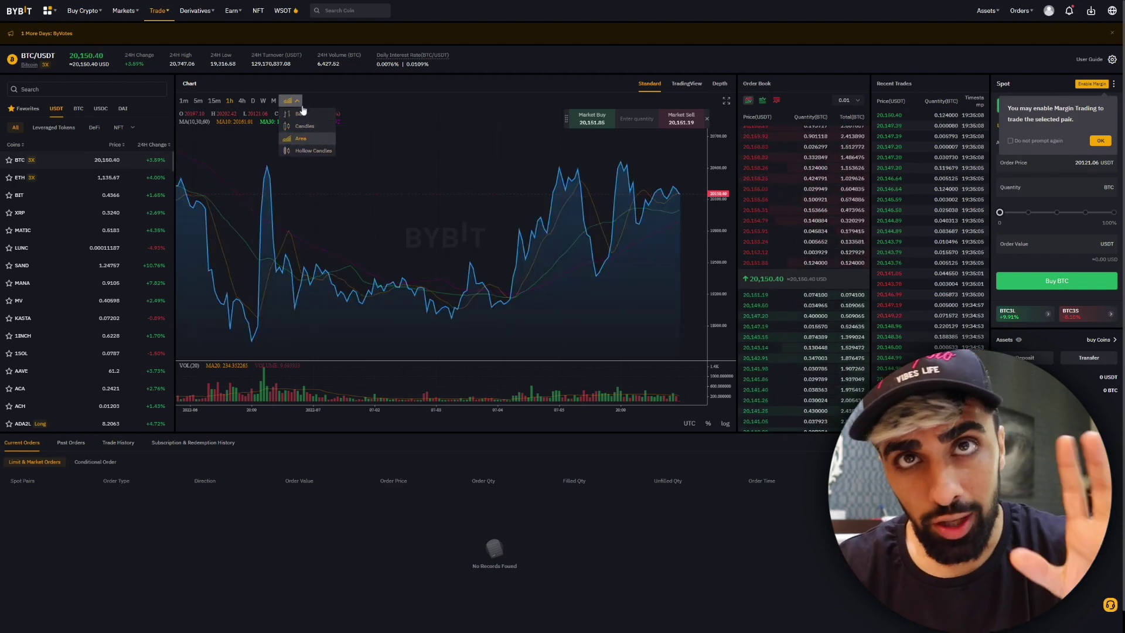
pyautogui.click(331, 128)
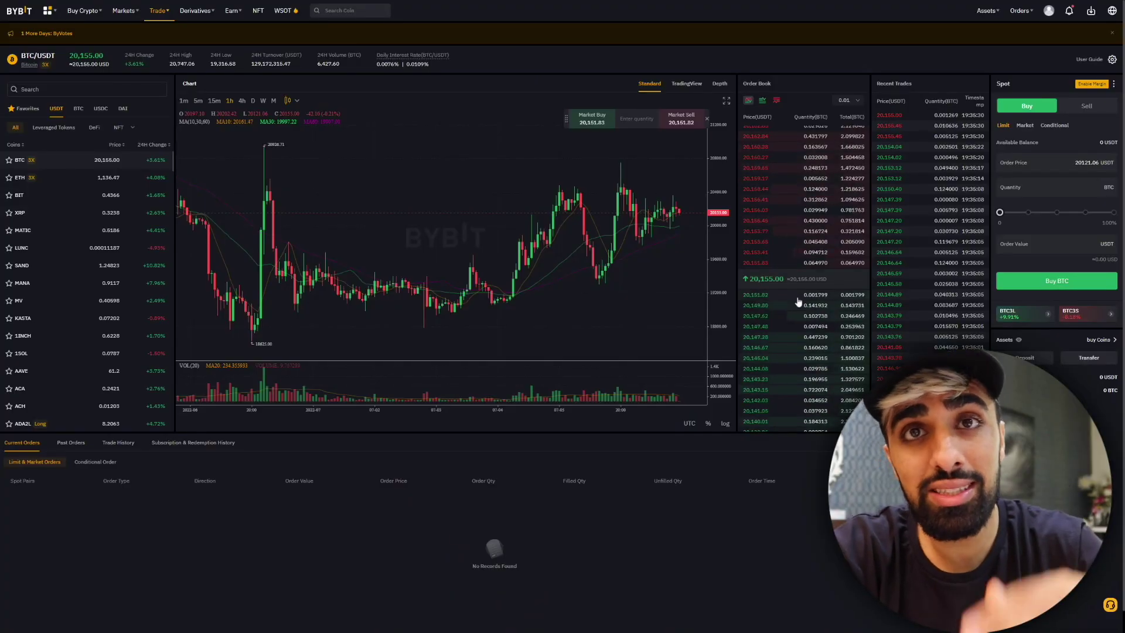
pyautogui.moveTo(826, 280); pyautogui.dragTo(759, 286)
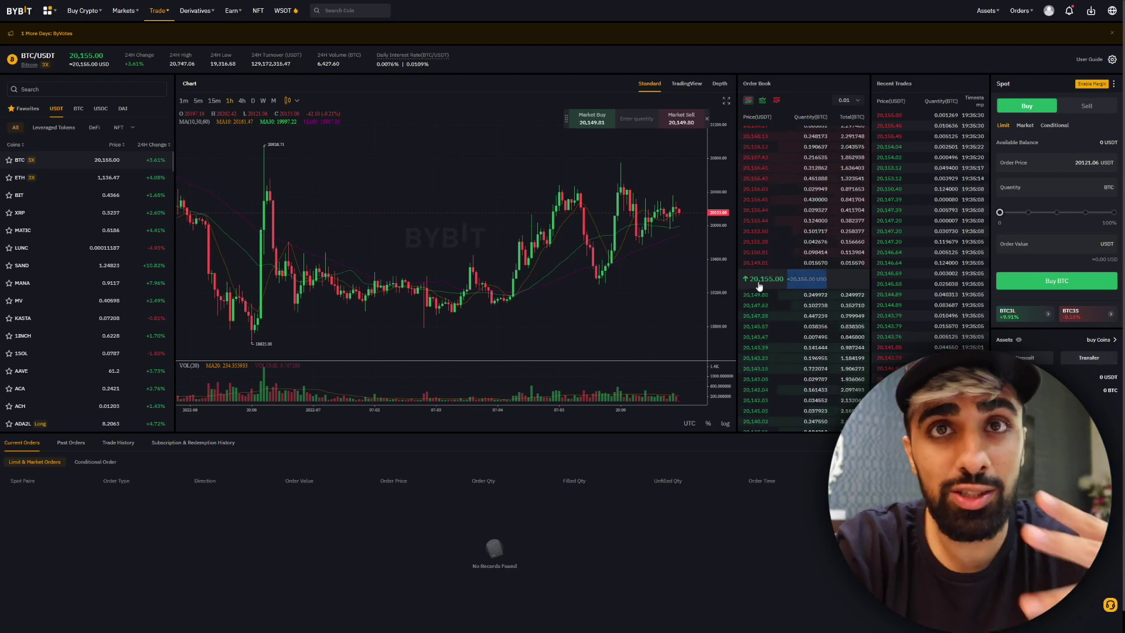
pyautogui.click(854, 280)
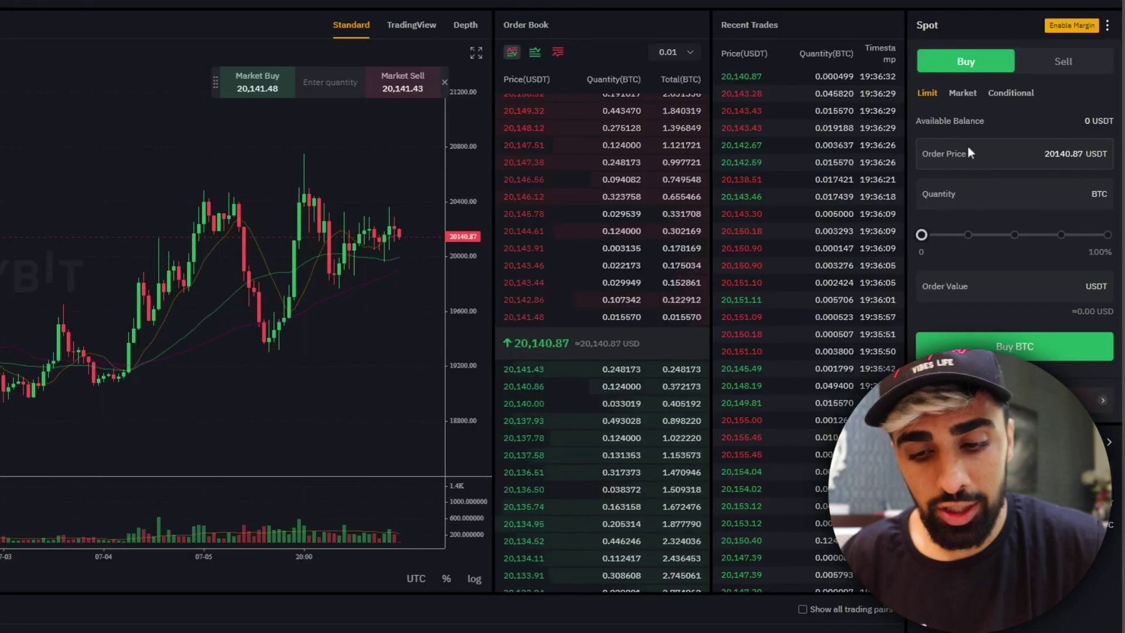
# Switch the Buy BTC form from a Limit order at 20140.87 to a Market order.
pyautogui.click(1055, 161)
pyautogui.doubleClick(1019, 152)
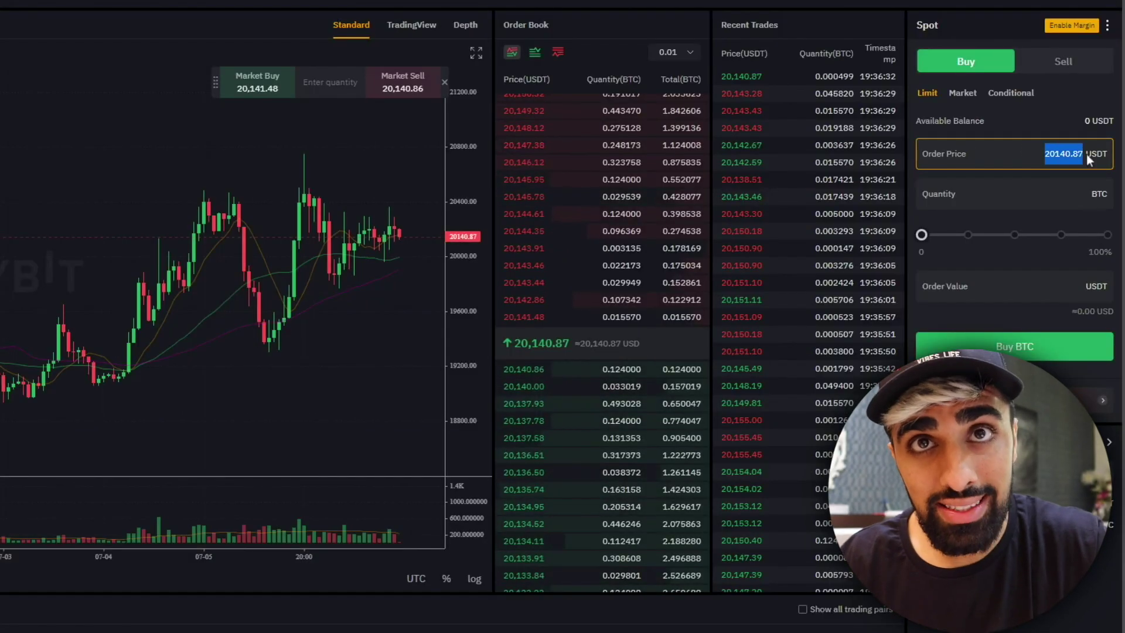
pyautogui.click(1028, 151)
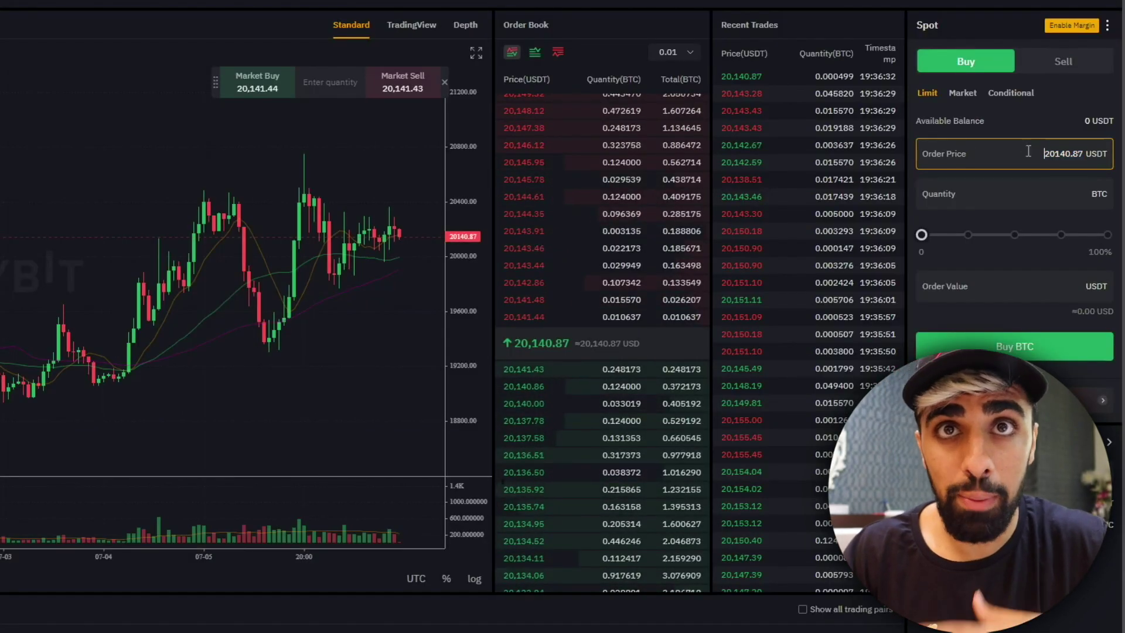
pyautogui.click(996, 153)
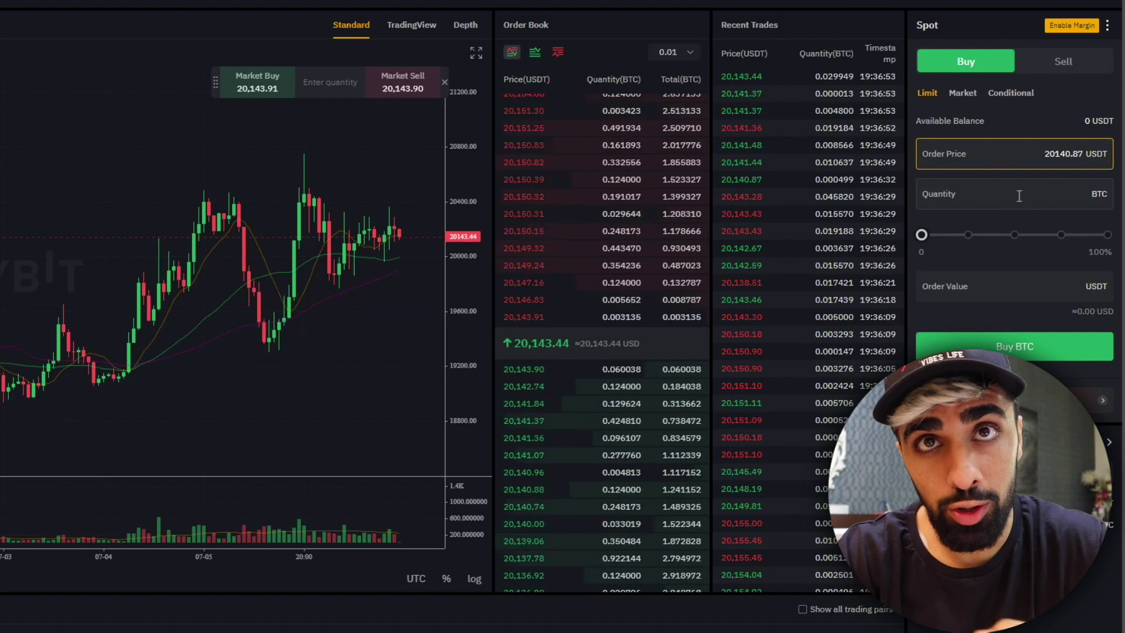
pyautogui.click(963, 94)
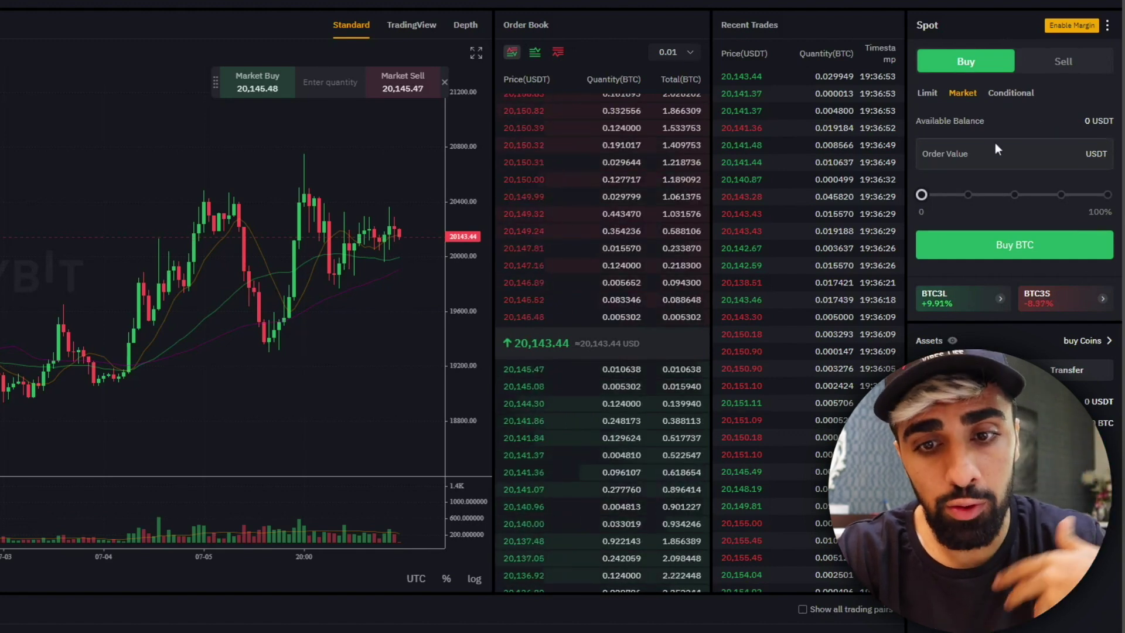
# Enter a 500 USDT order value, trying the size slider at 100% then back to 0%.
pyautogui.click(1038, 155)
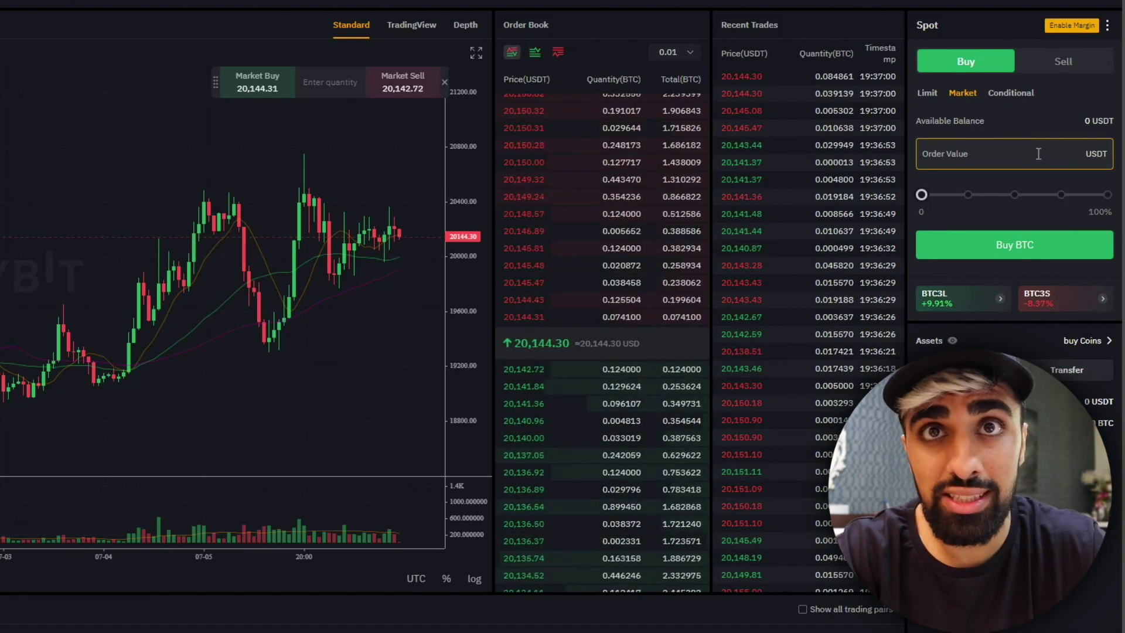
pyautogui.write('500')
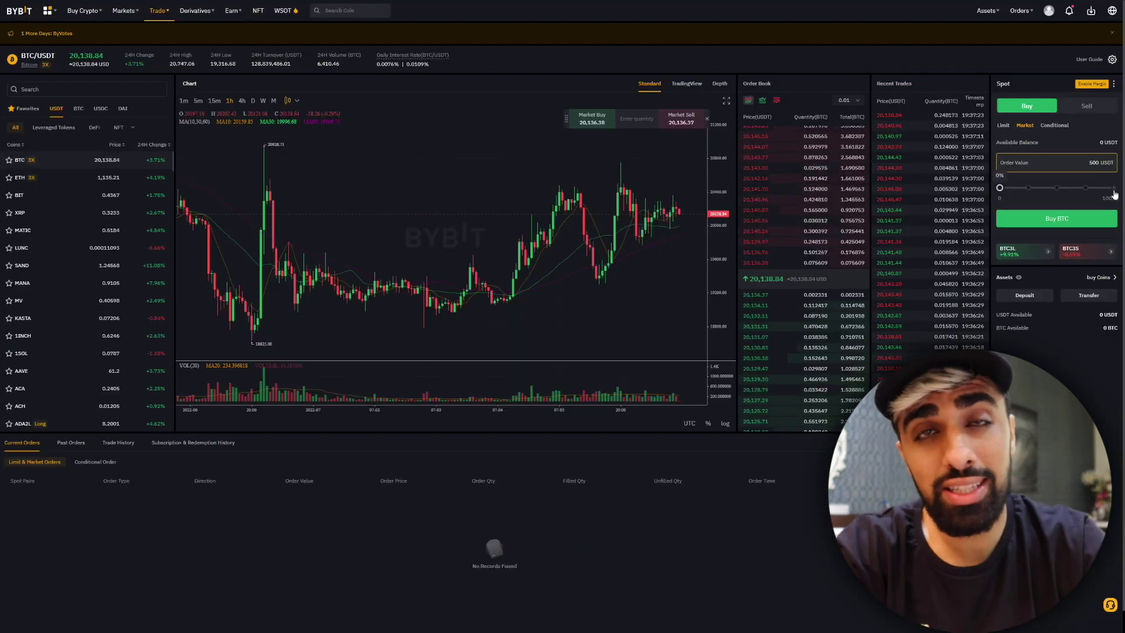
pyautogui.click(1113, 188)
pyautogui.click(1000, 189)
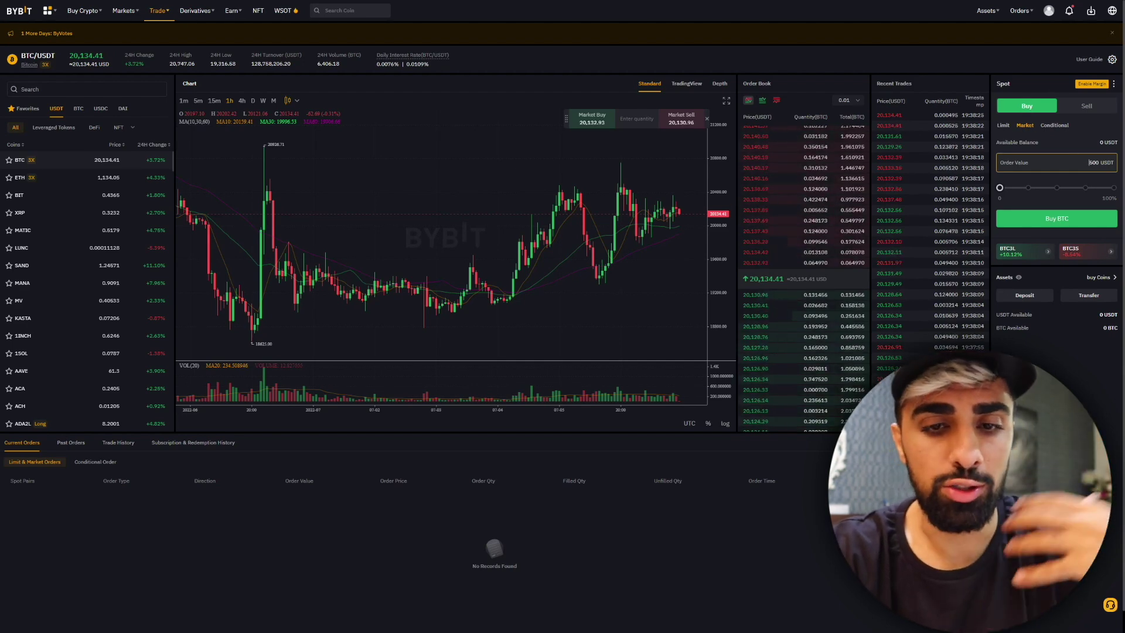
# Return the Buy BTC form to Limit and clear the prefilled 20134.41 order price.
pyautogui.click(1002, 128)
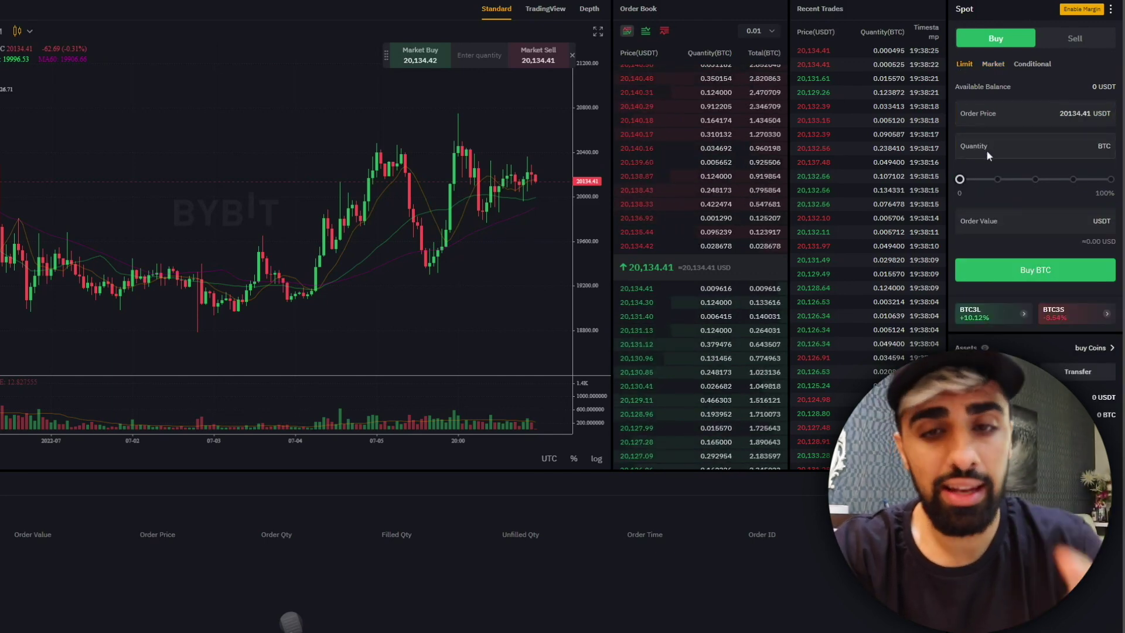
pyautogui.click(1028, 113)
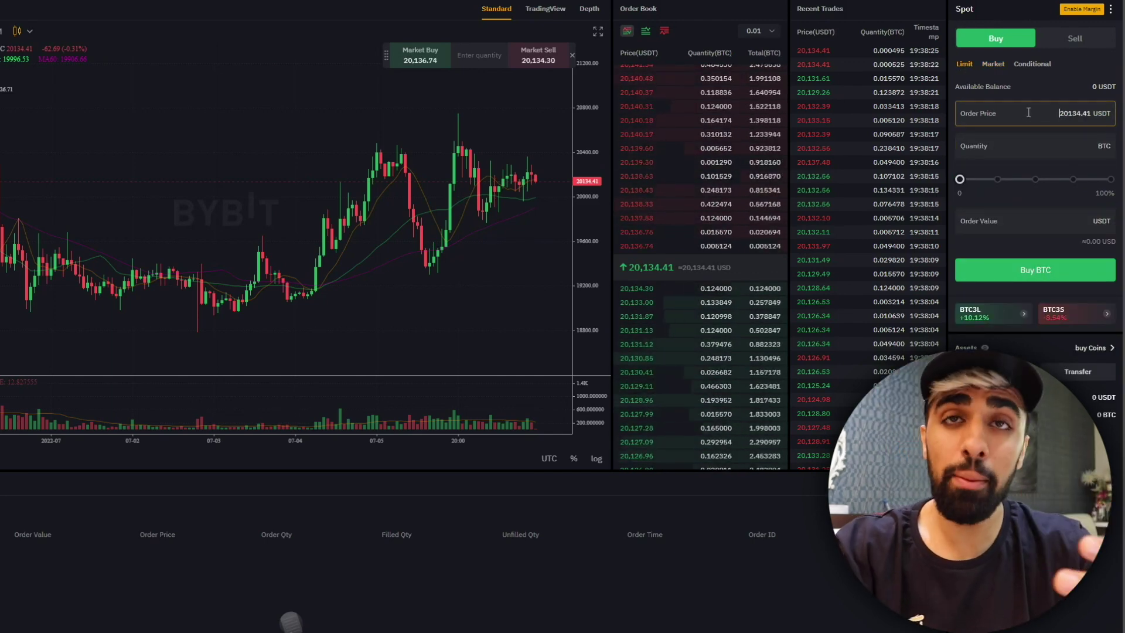
pyautogui.doubleClick(1033, 114)
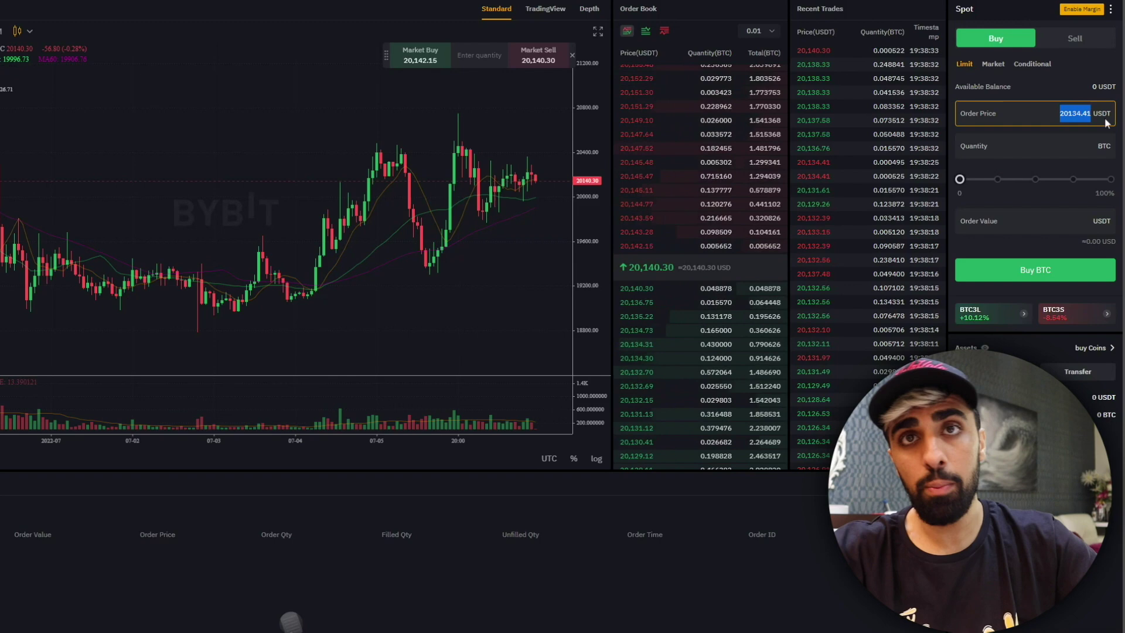
pyautogui.click(1040, 119)
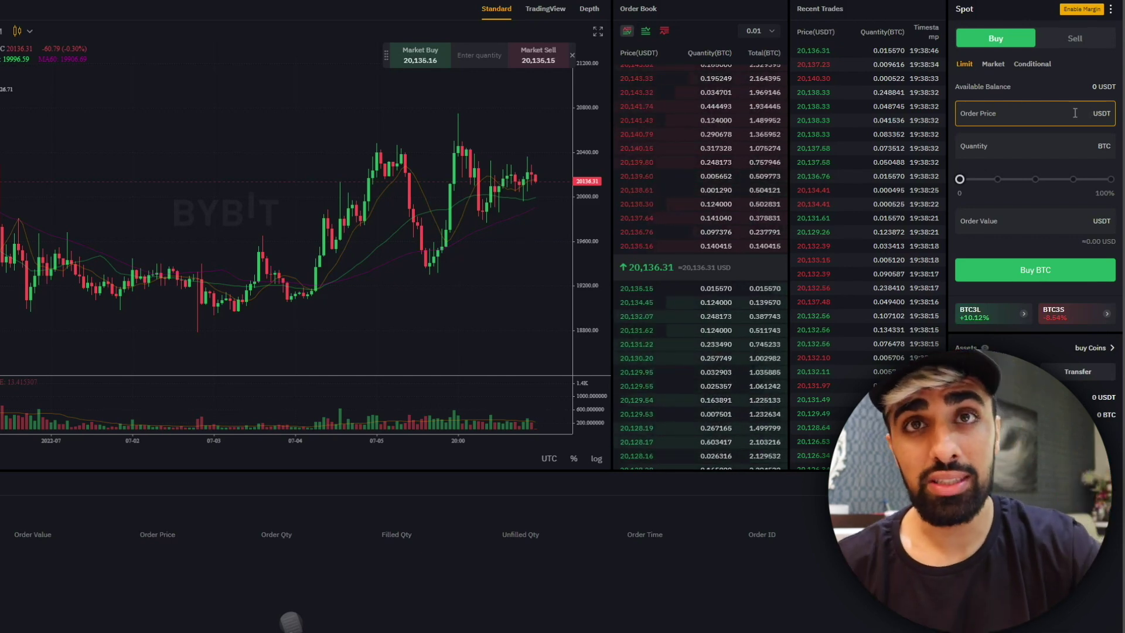
pyautogui.click(1066, 145)
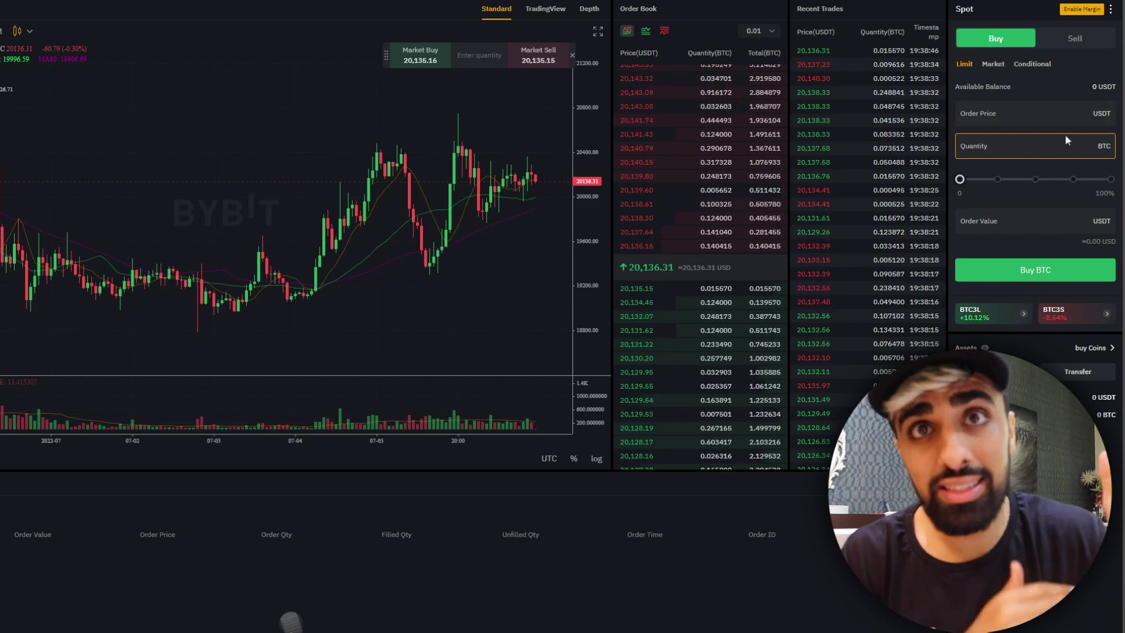
pyautogui.click(1059, 112)
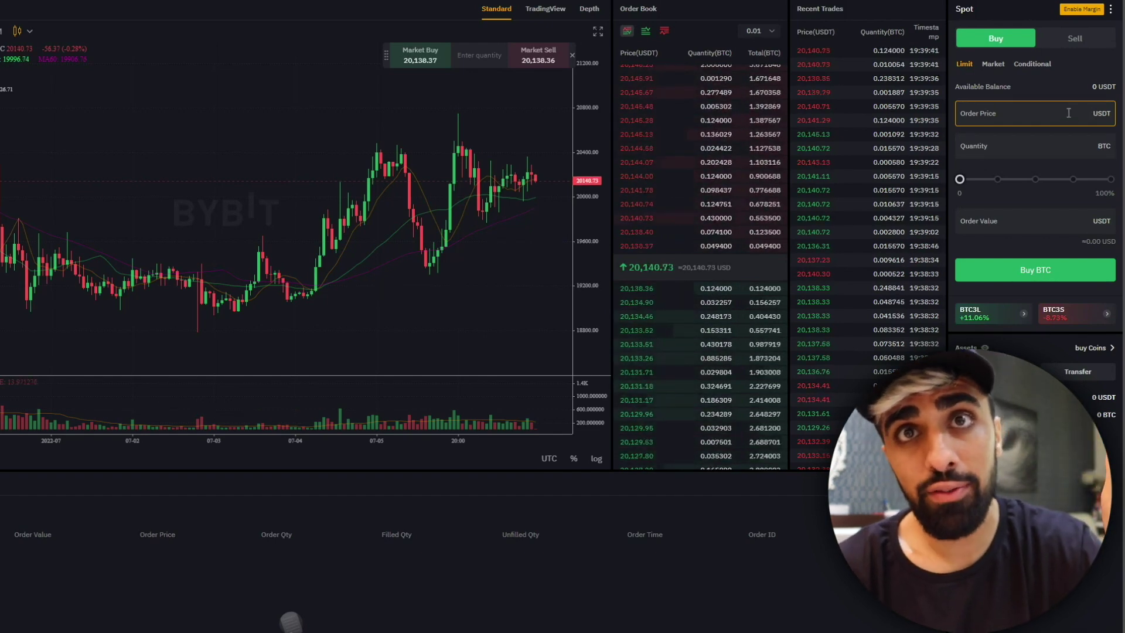
# Enter 19500 USDT as the limit order price.
pyautogui.write('196')
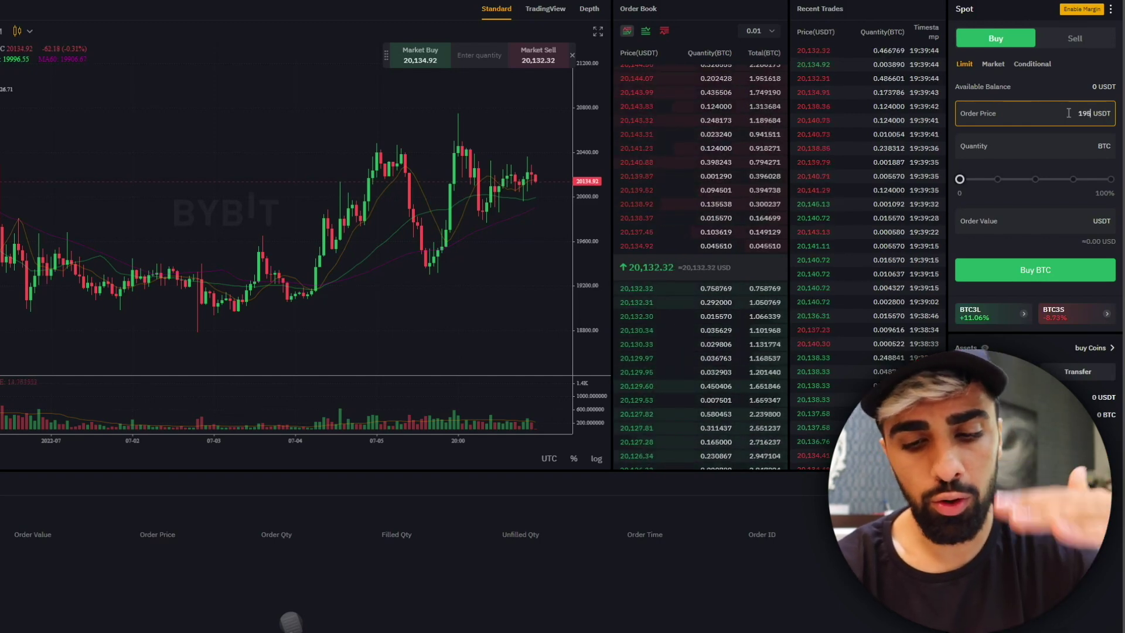
pyautogui.press('BackSpace')
pyautogui.write('500')
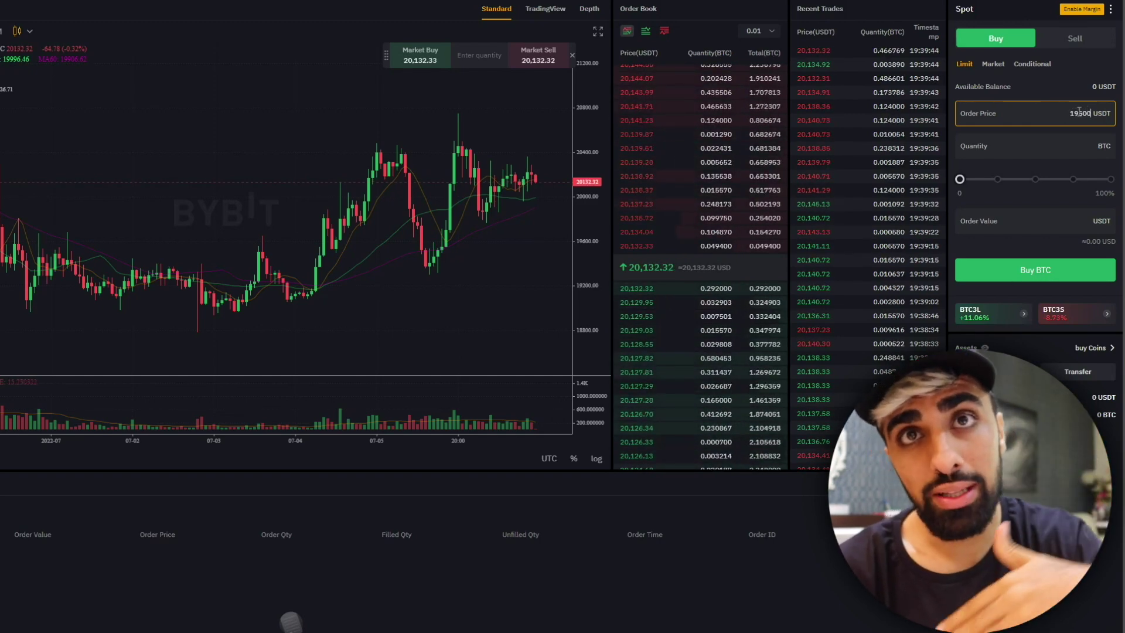
pyautogui.click(1057, 125)
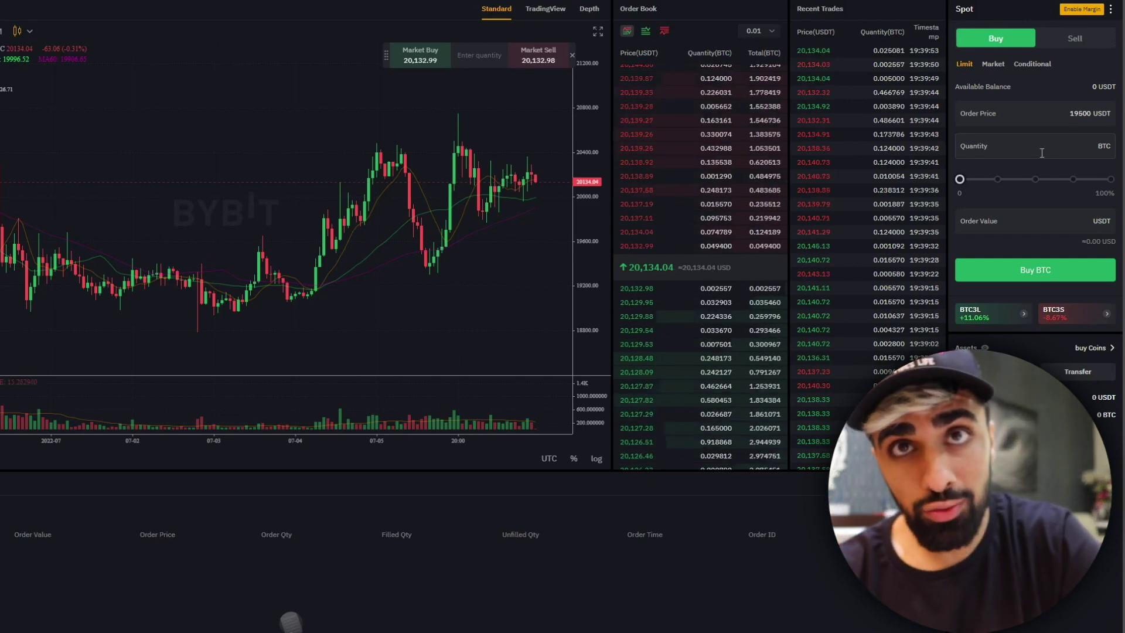
# Set the order quantity to 0.1 BTC, giving a 1950 USDT order value.
pyautogui.click(1042, 153)
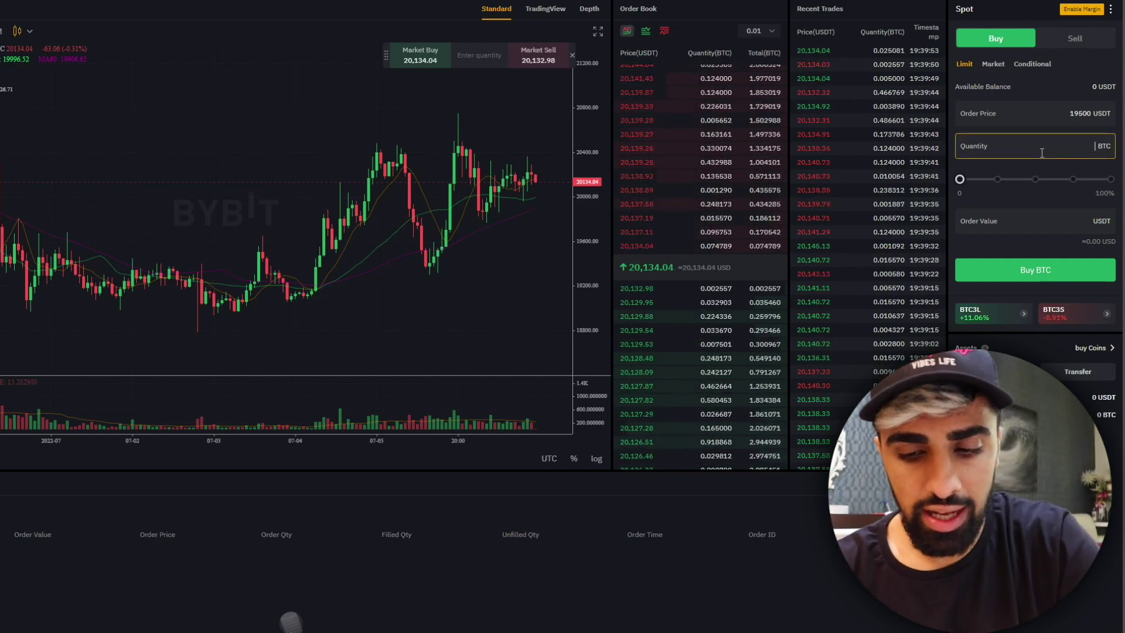
pyautogui.click(1055, 113)
pyautogui.doubleClick(1059, 113)
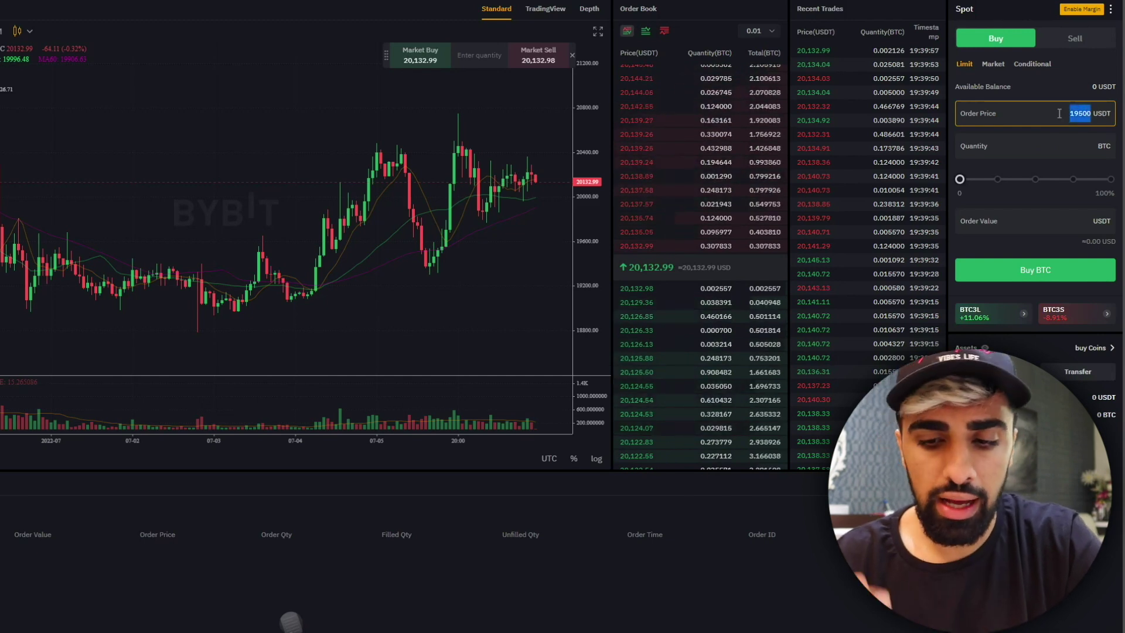
pyautogui.click(1051, 141)
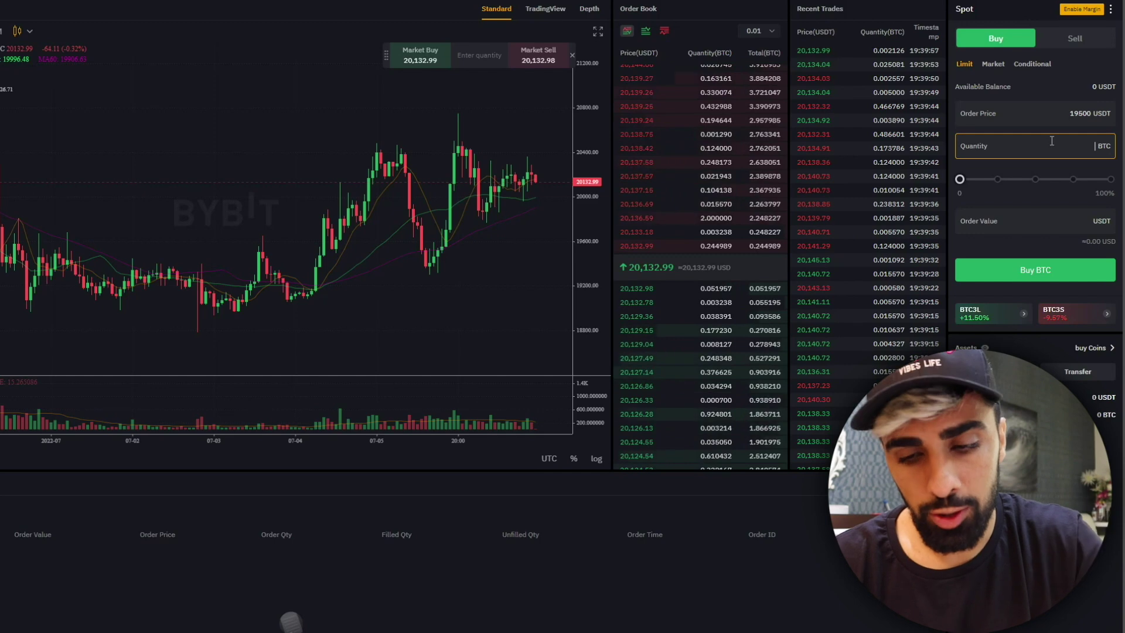
pyautogui.write('0.1')
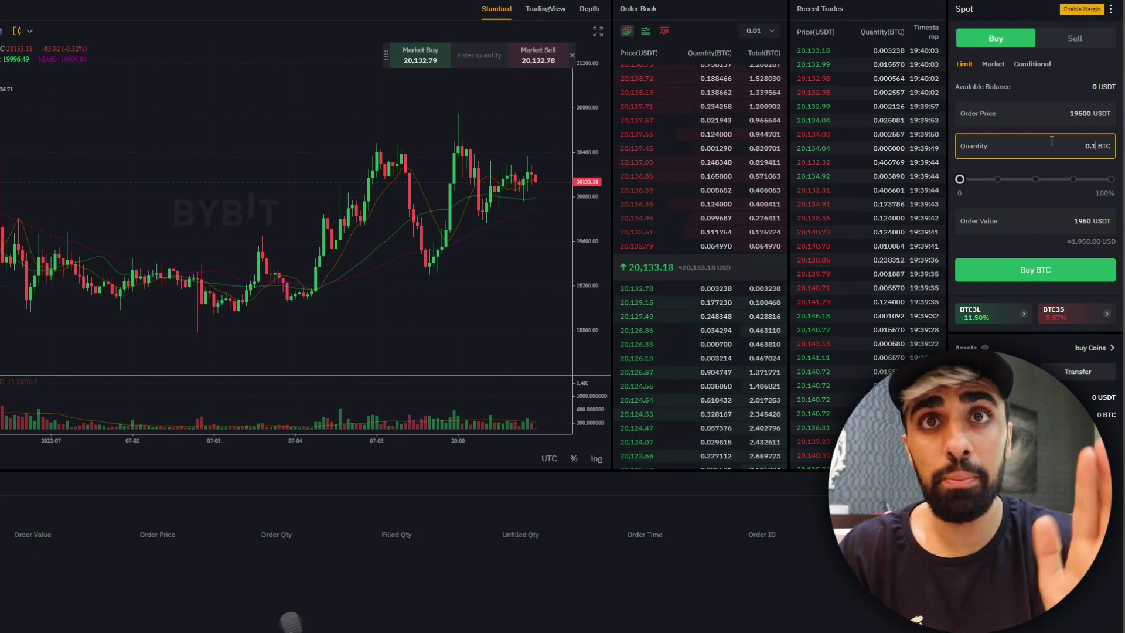
pyautogui.click(1069, 241)
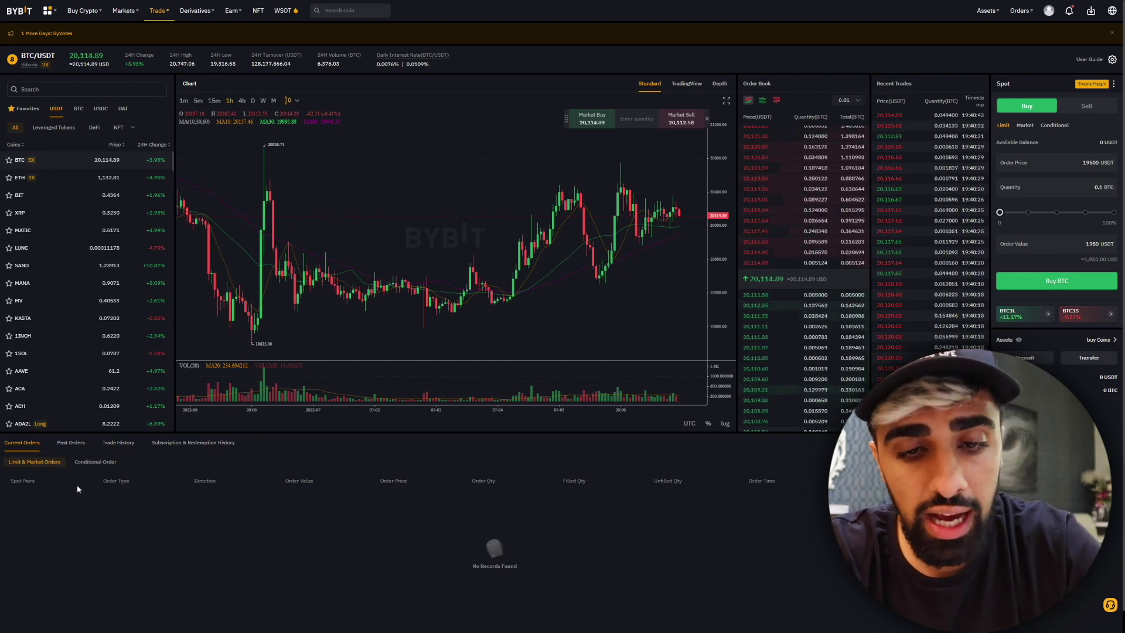
# Show the Past Orders list under the chart, which has no records.
pyautogui.tripleClick(117, 482)
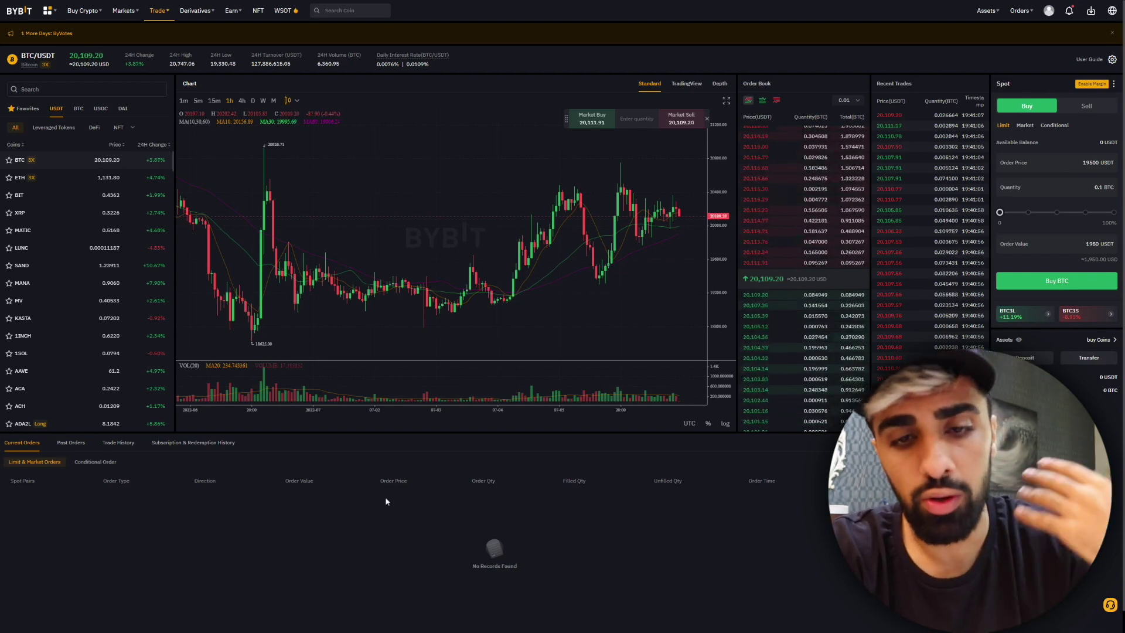
pyautogui.click(70, 445)
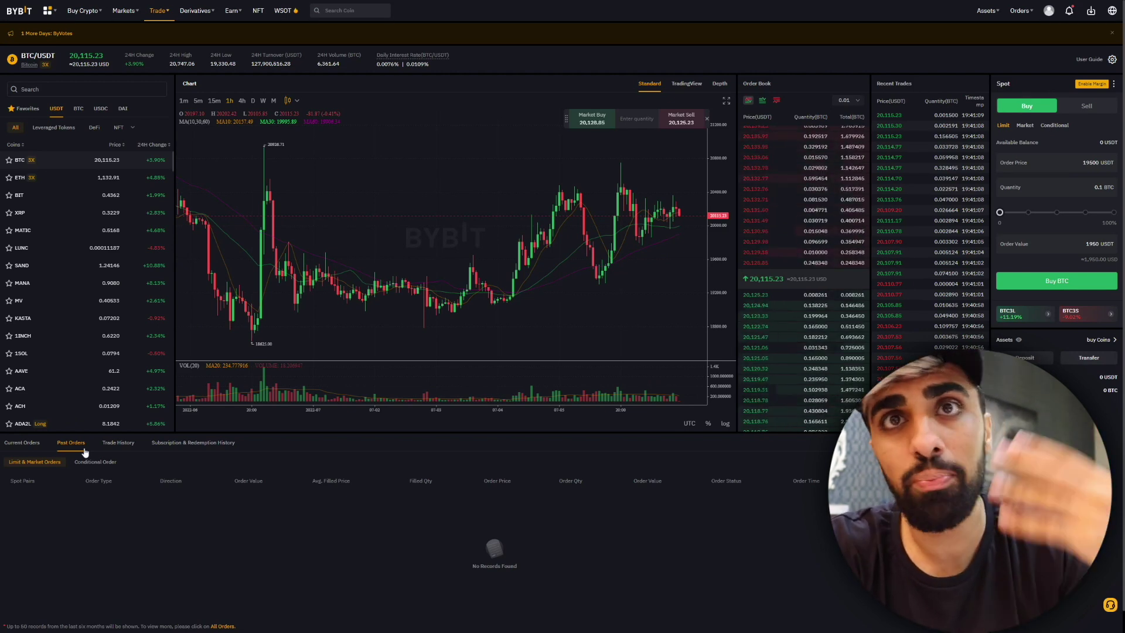
# Check the empty Trade History and Subscription & Redemption History, then return to Current Orders.
pyautogui.click(113, 447)
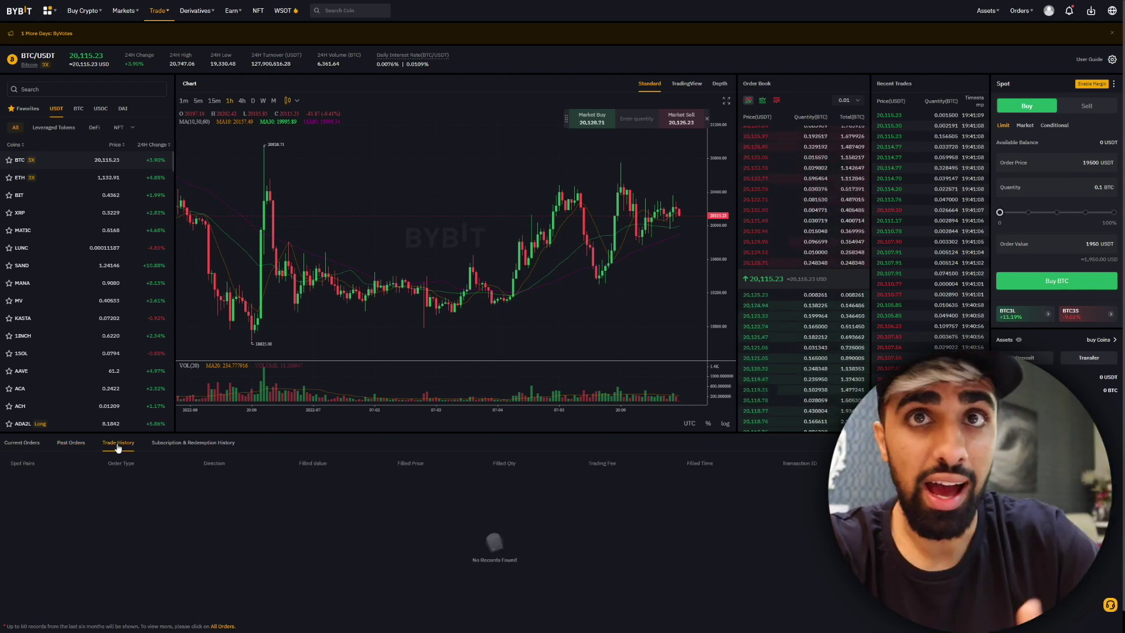
pyautogui.click(149, 443)
pyautogui.click(22, 443)
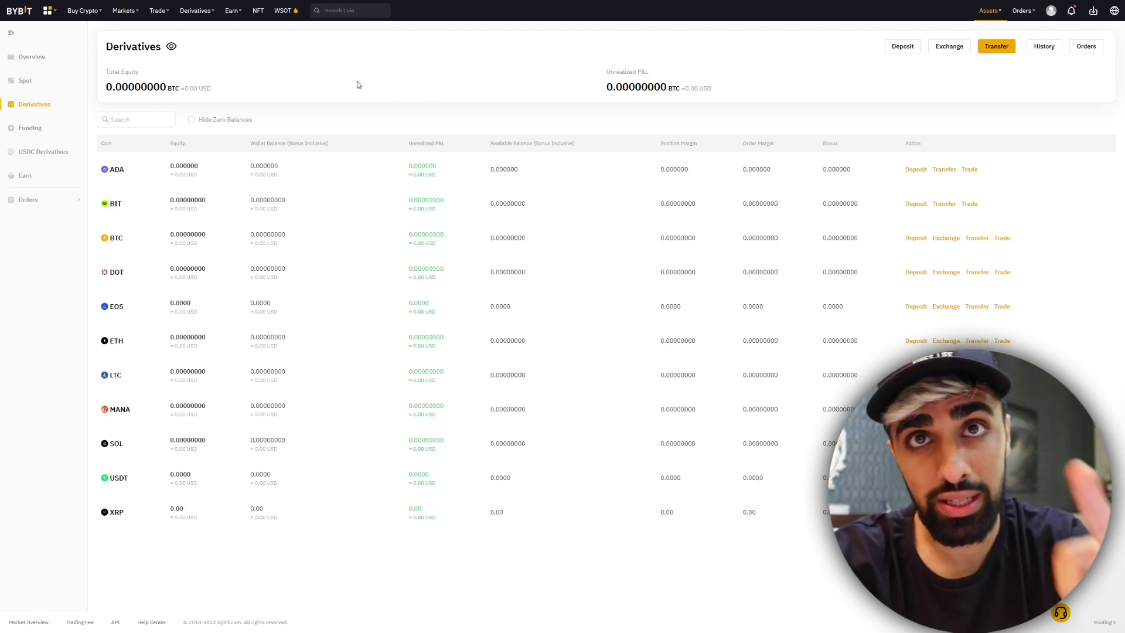
# Bring up the Derivatives menu listing USDT Perpetual, Inverse Contracts and other products.
pyautogui.moveTo(216, 18)
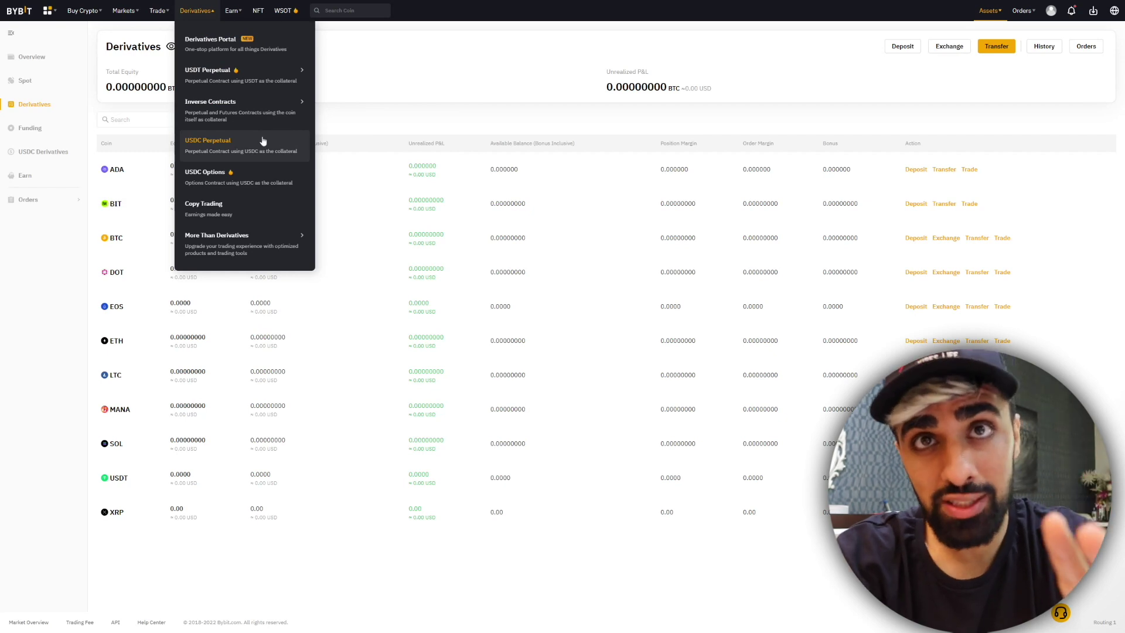
# Scroll the USDT Perpetual coin list and open the BTCUSDT perpetual trading page.
pyautogui.moveTo(266, 95)
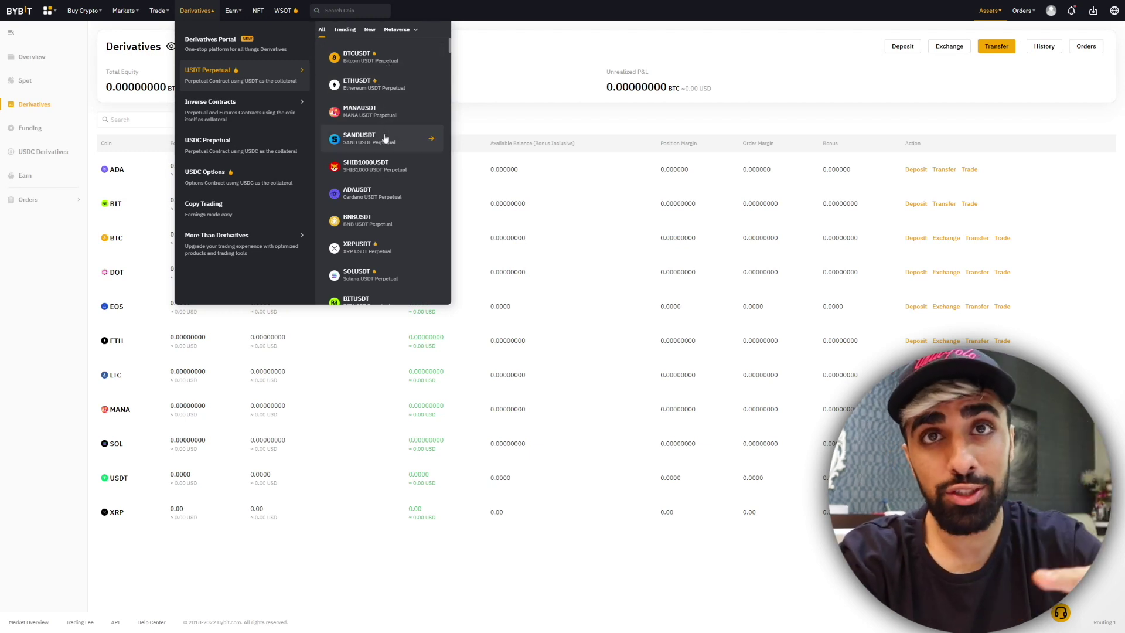
pyautogui.scroll(-4, 401, 177)
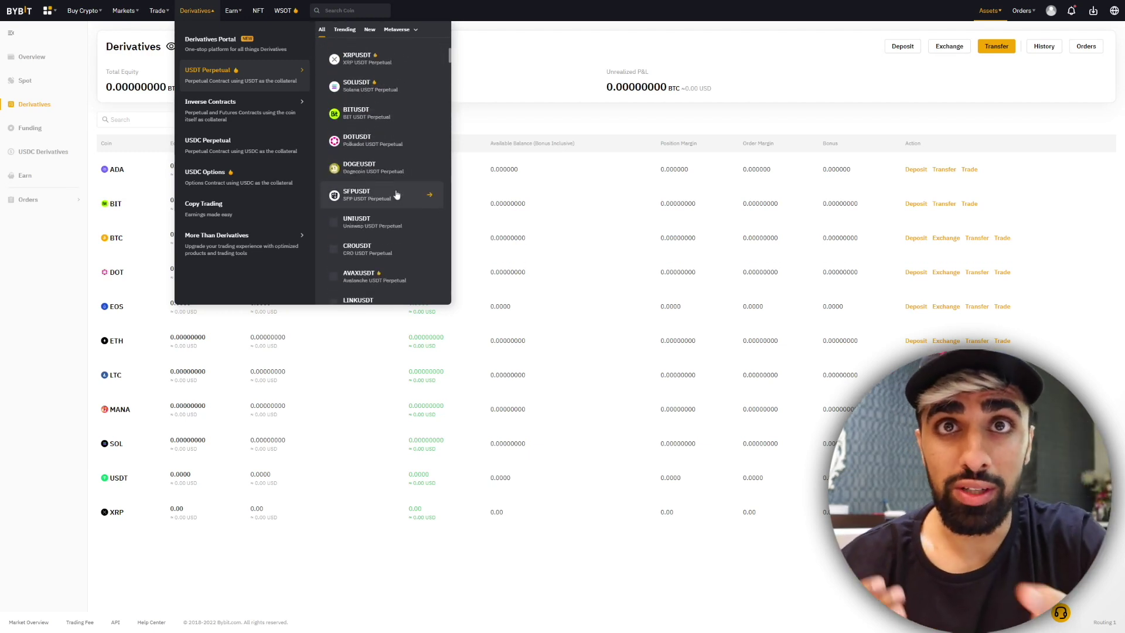
pyautogui.scroll(-8, 396, 194)
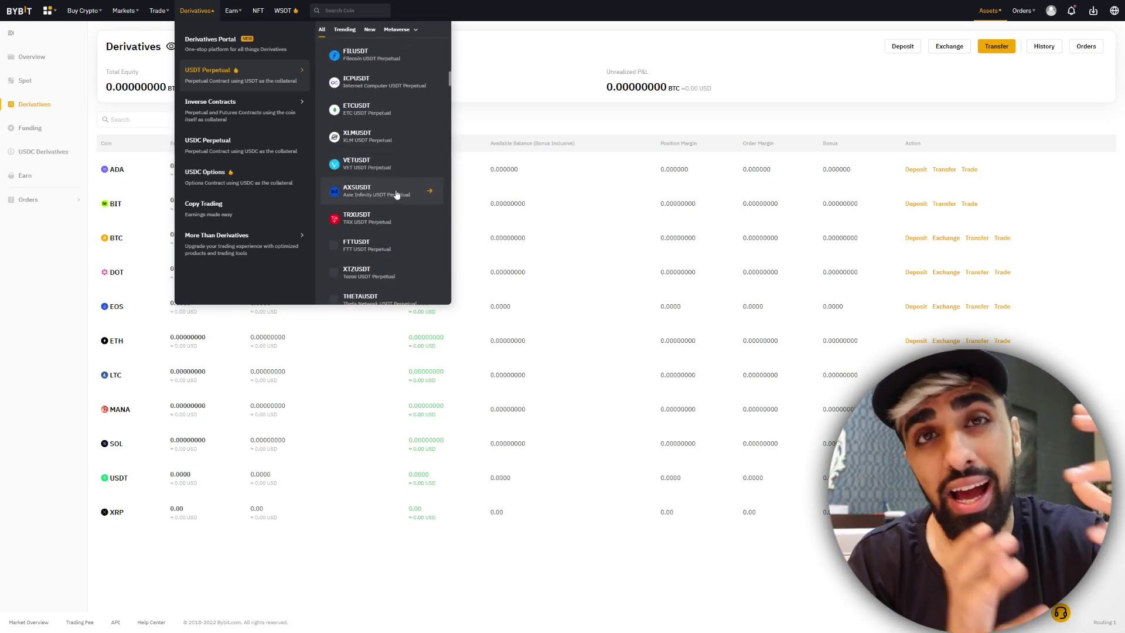
pyautogui.scroll(2, 396, 195)
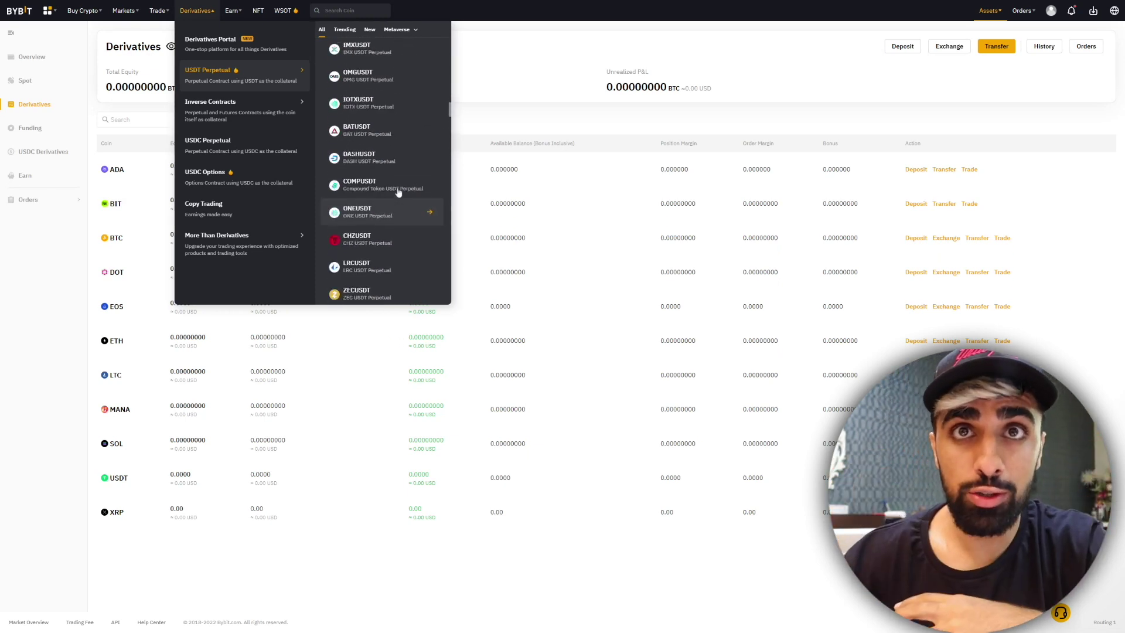
pyautogui.scroll(10, 397, 192)
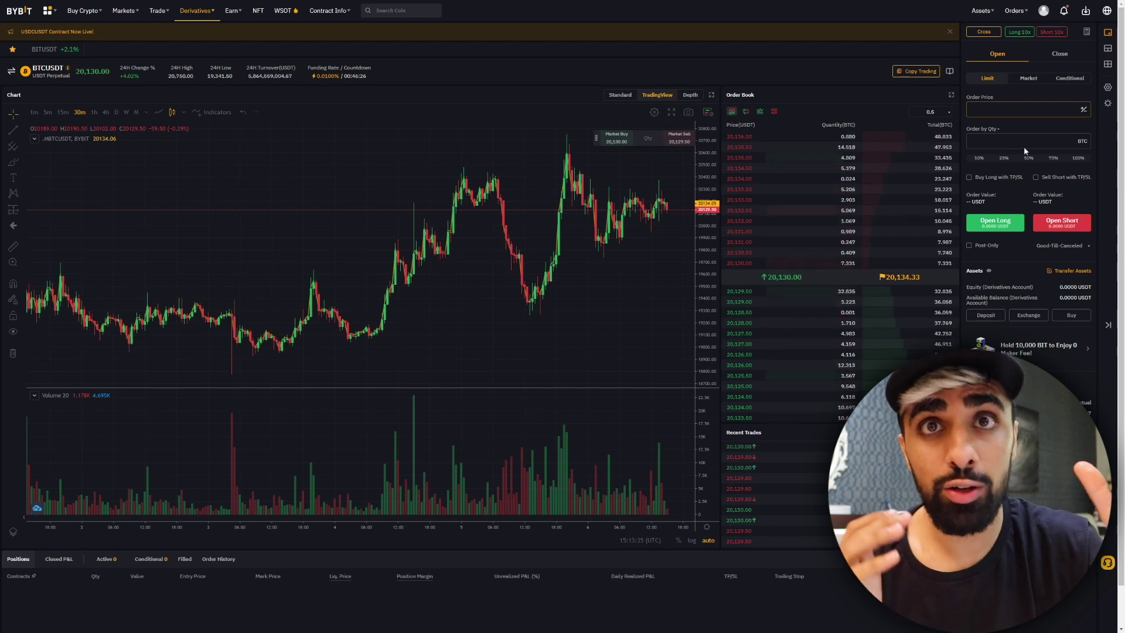
pyautogui.click(1024, 108)
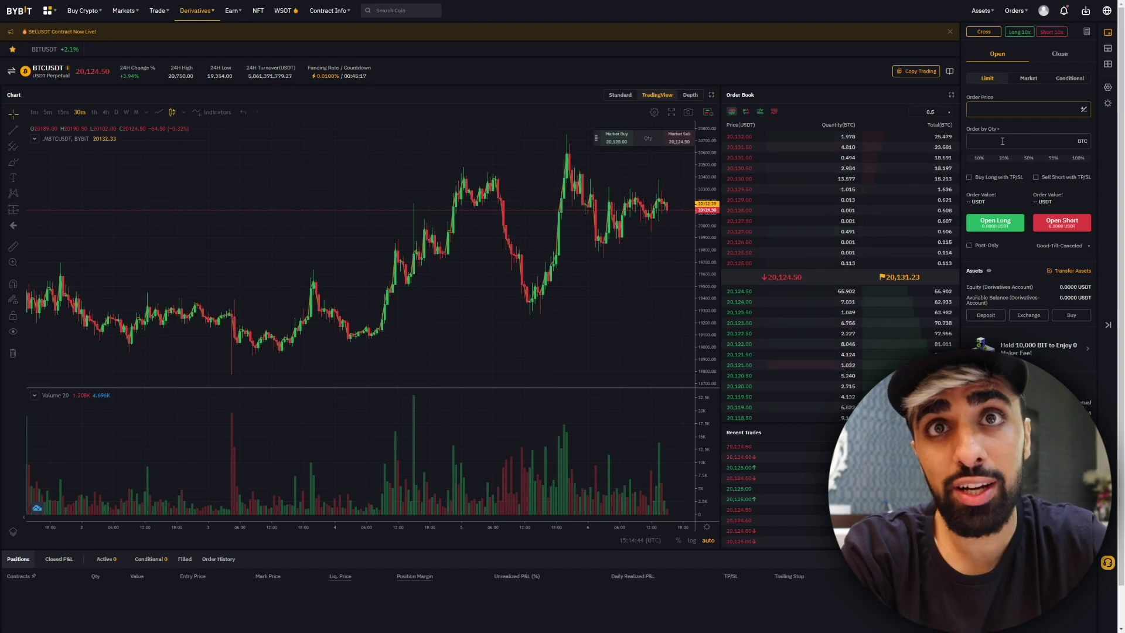
# Open the BTCUSDT Margin Mode dialog, showing Cross margin at 10x for long and short.
pyautogui.click(996, 32)
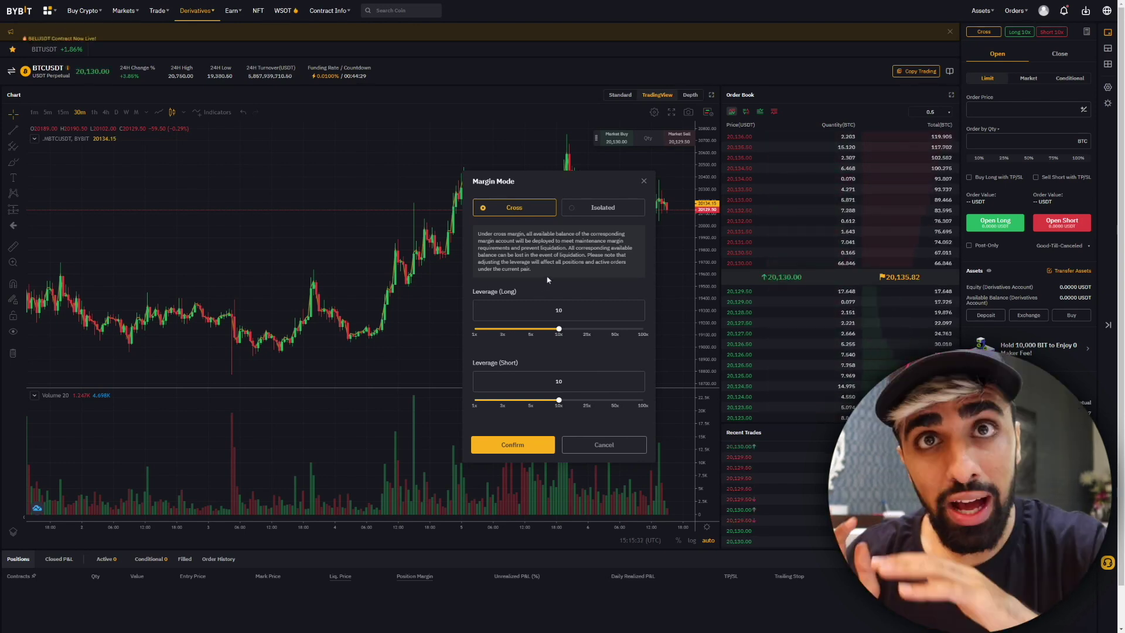
# Choose Isolated margin mode, keeping leverage at 10x for long and short.
pyautogui.click(603, 209)
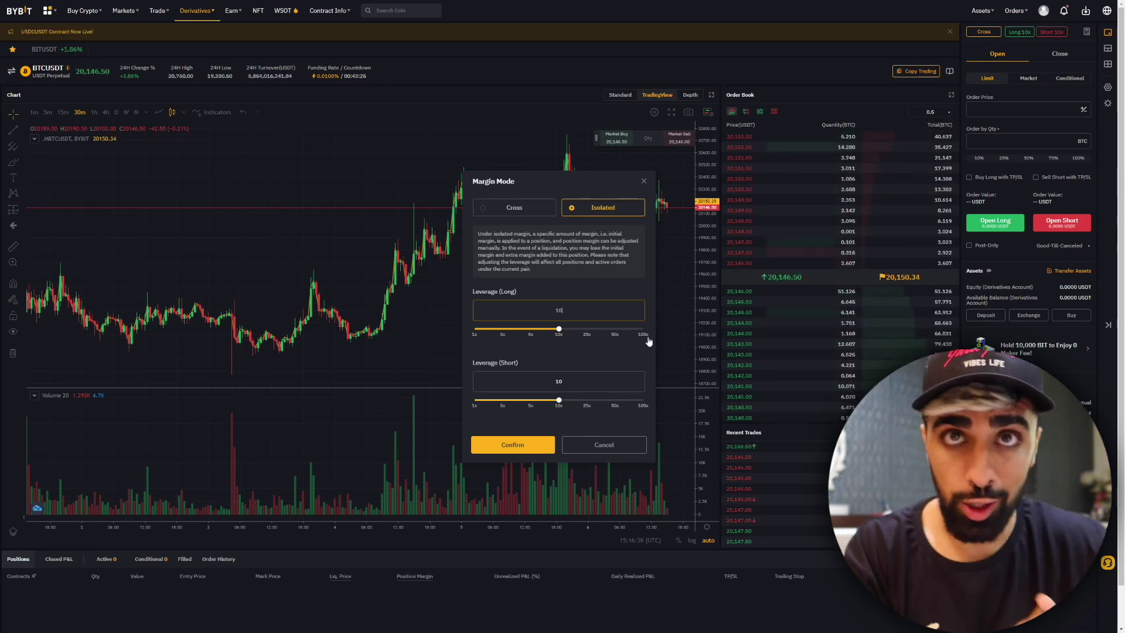
# Enter 2x long leverage, then cancel so the page keeps Cross margin at 10x.
pyautogui.press('BackSpace')
pyautogui.press('BackSpace')
pyautogui.write('2')
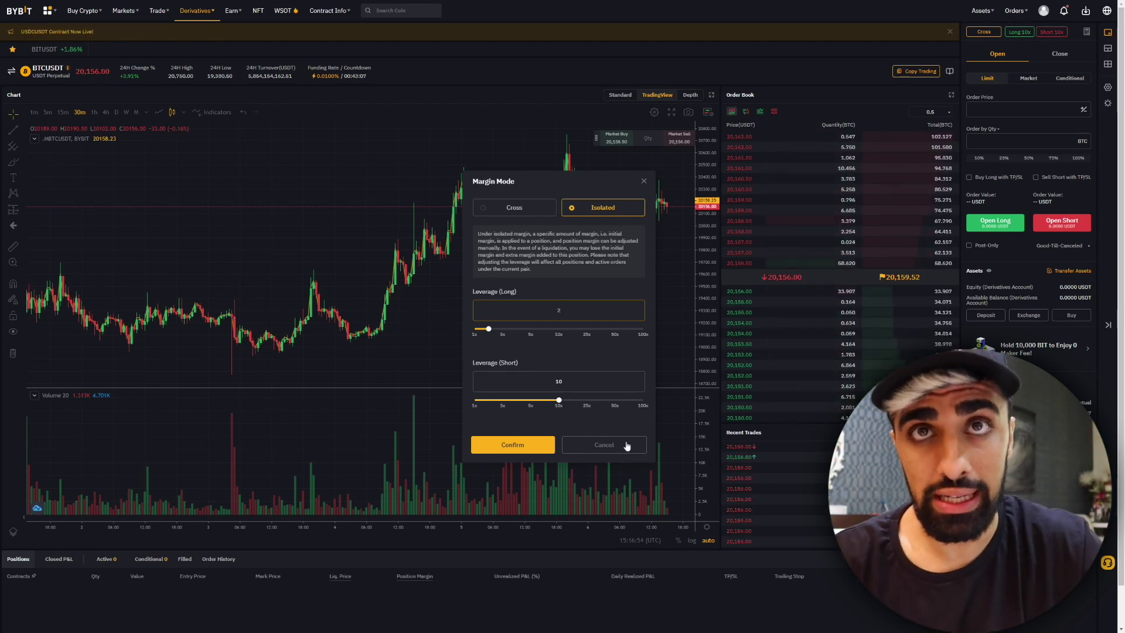
pyautogui.click(625, 446)
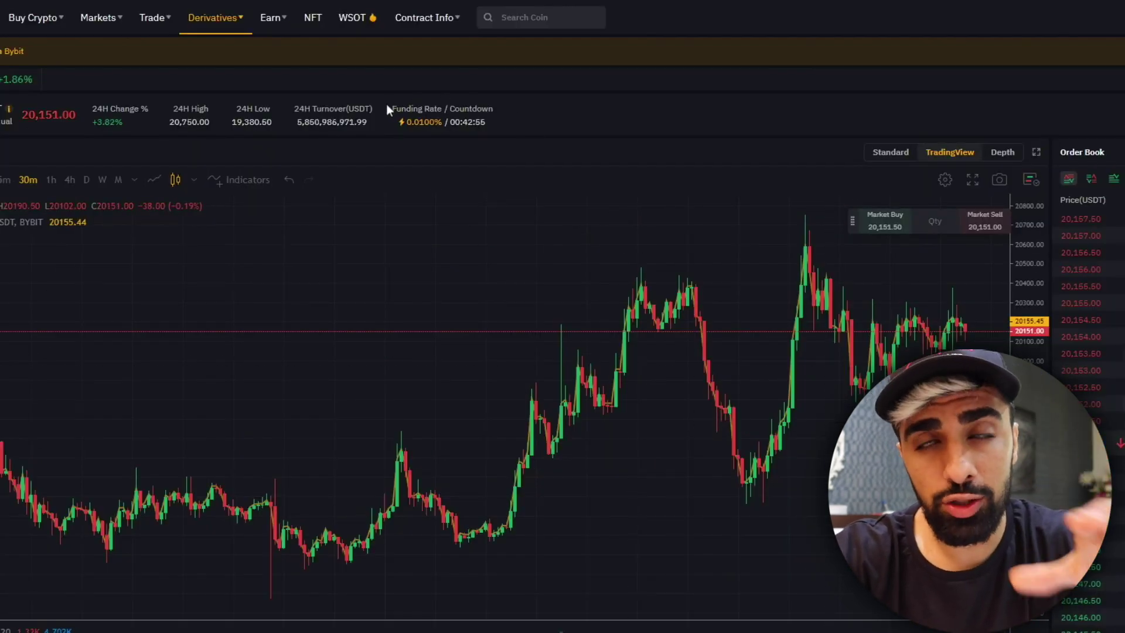
# Point out the funding rate and countdown to show its 8-hour long/short fee explanation.
pyautogui.moveTo(387, 110); pyautogui.dragTo(500, 110)
pyautogui.click(505, 110)
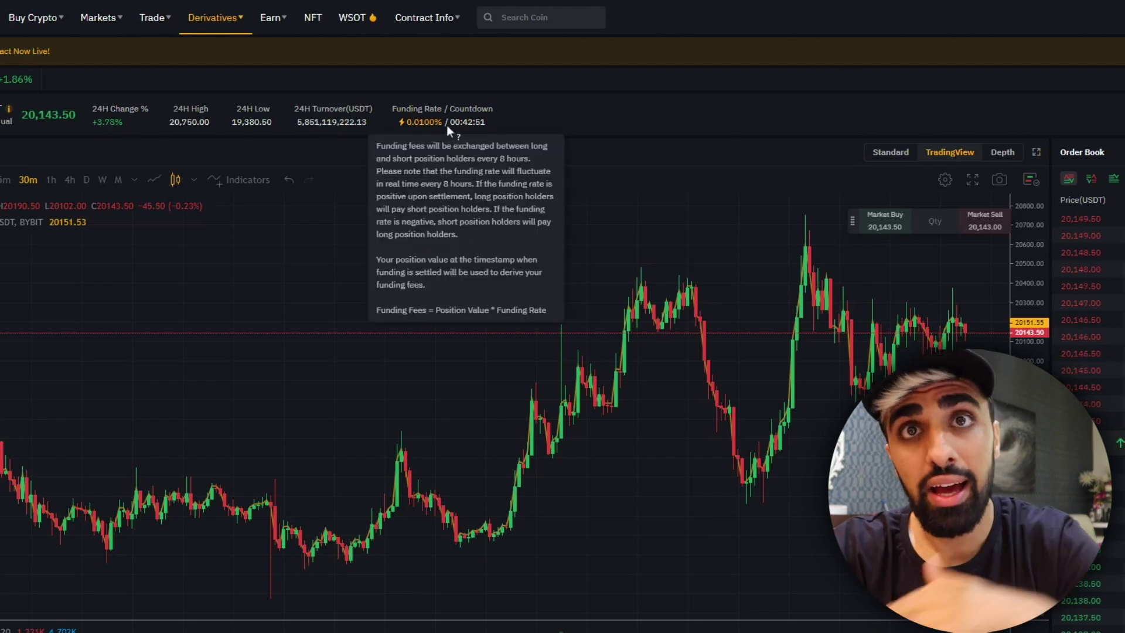
pyautogui.moveTo(457, 128)
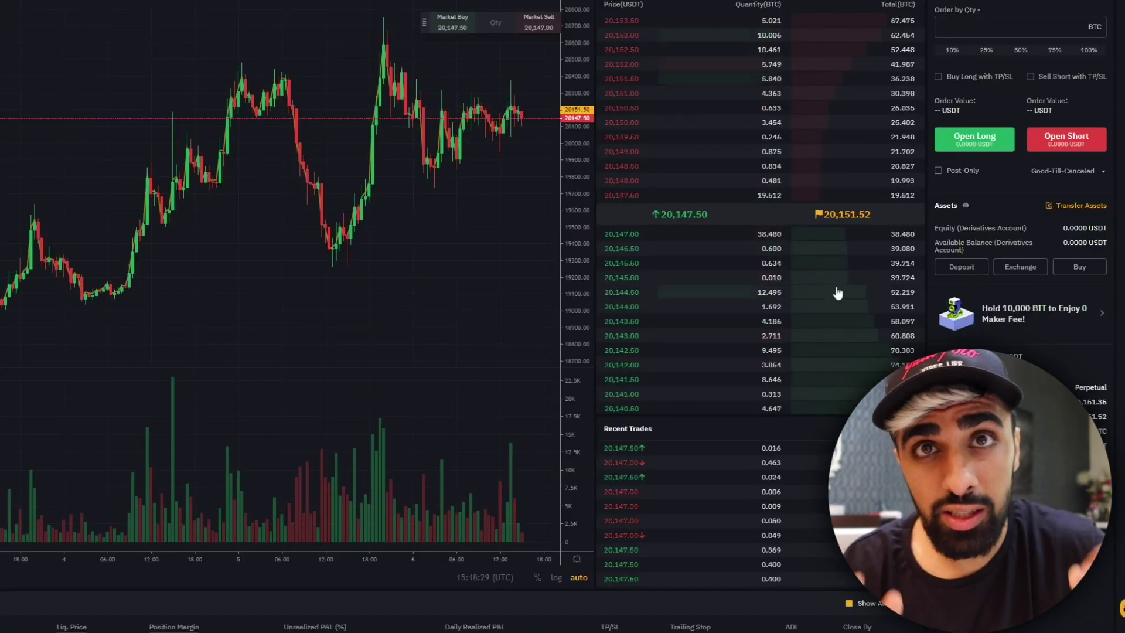
pyautogui.moveTo(831, 223)
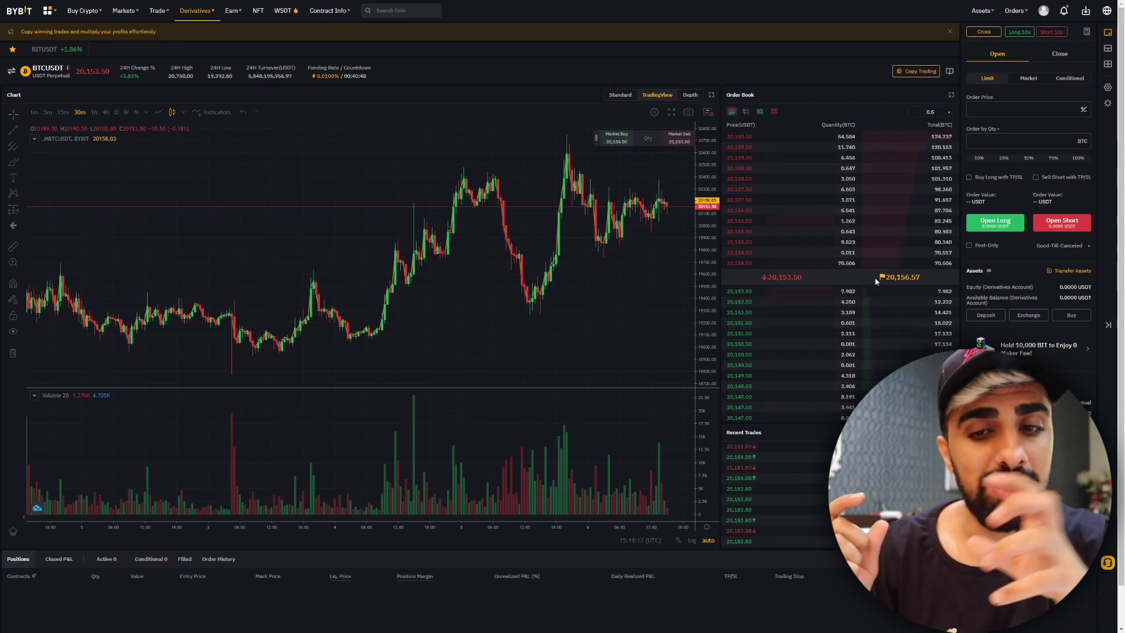
pyautogui.moveTo(886, 281)
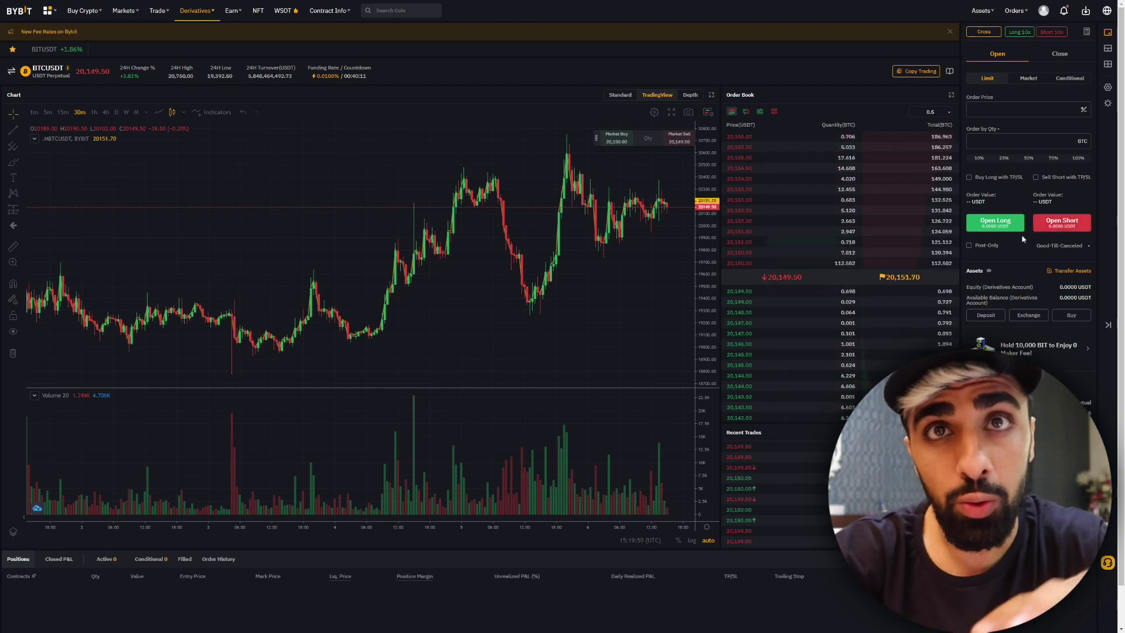
# Enable TP/SL on the 19000 limit long with take profit 24000 and stop loss 17000.
pyautogui.click(992, 175)
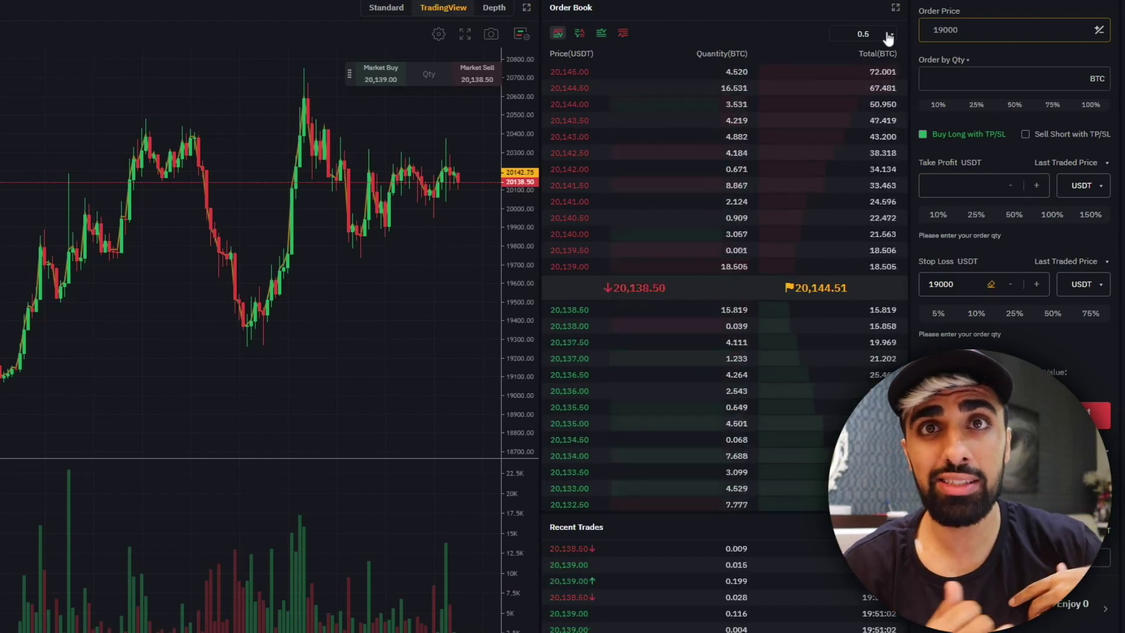
pyautogui.click(967, 182)
pyautogui.write('24')
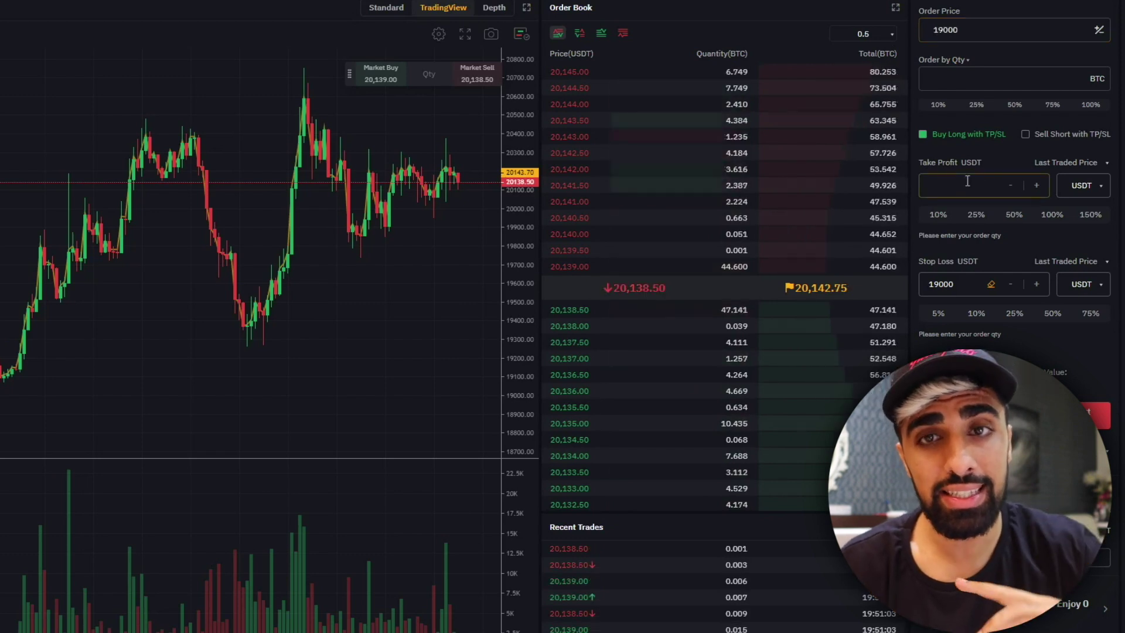
pyautogui.write('000')
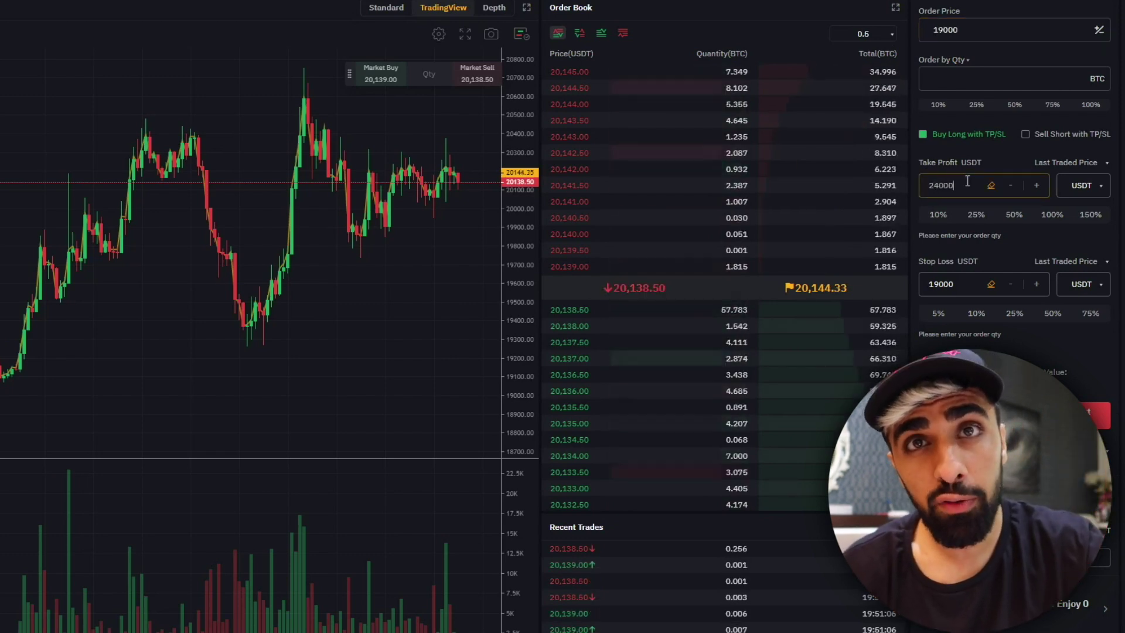
pyautogui.moveTo(968, 278); pyautogui.dragTo(905, 292)
pyautogui.doubleClick(952, 288)
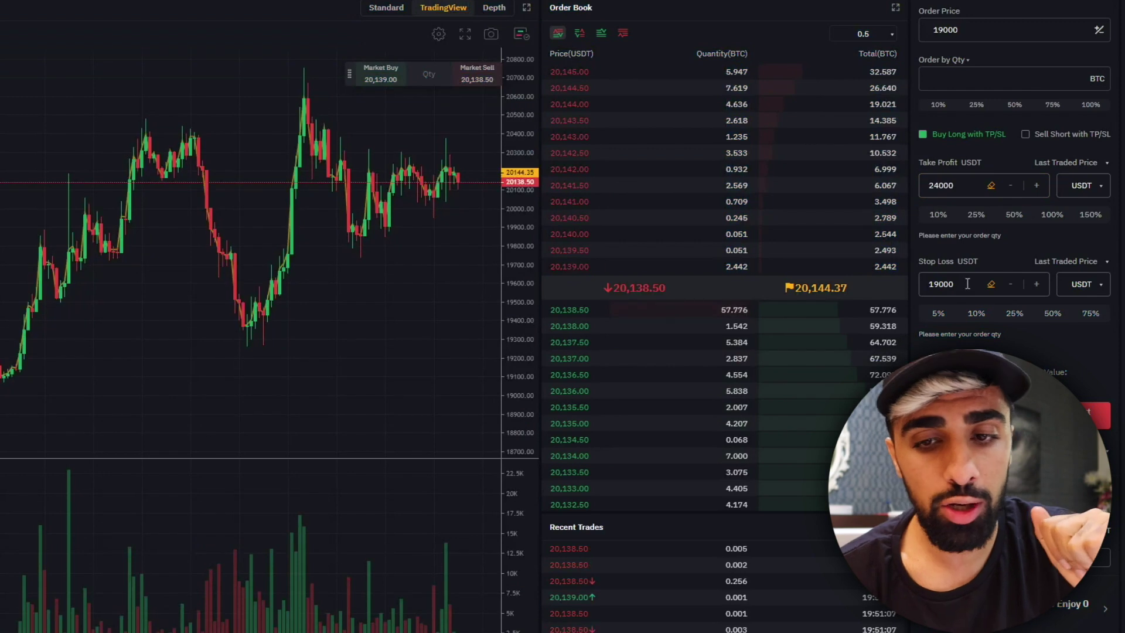
pyautogui.write('17000')
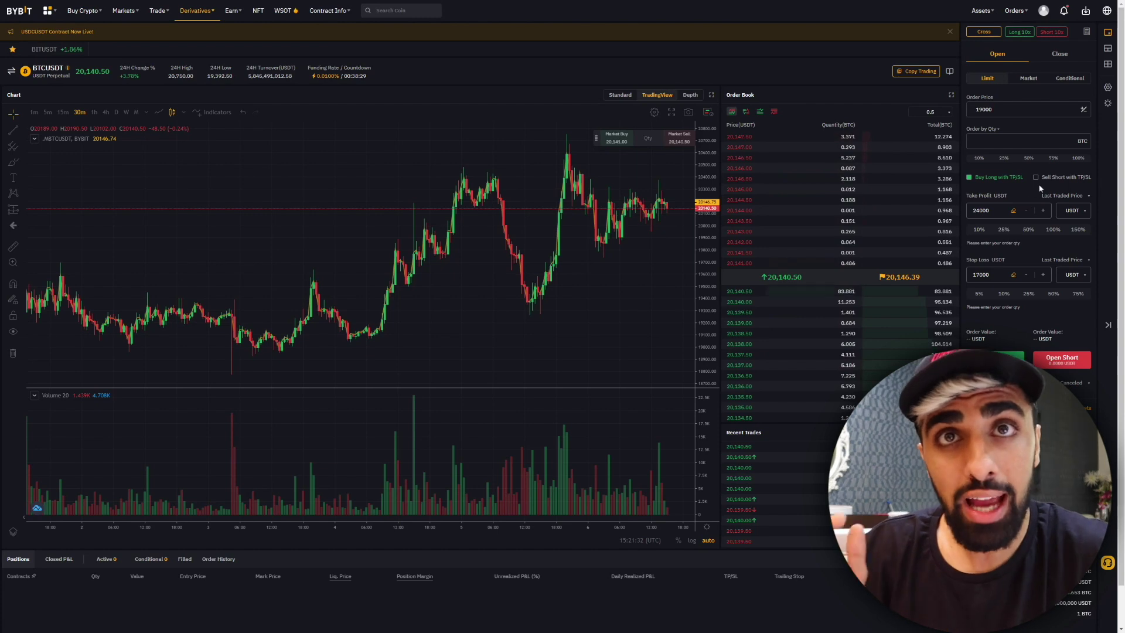
pyautogui.click(1086, 33)
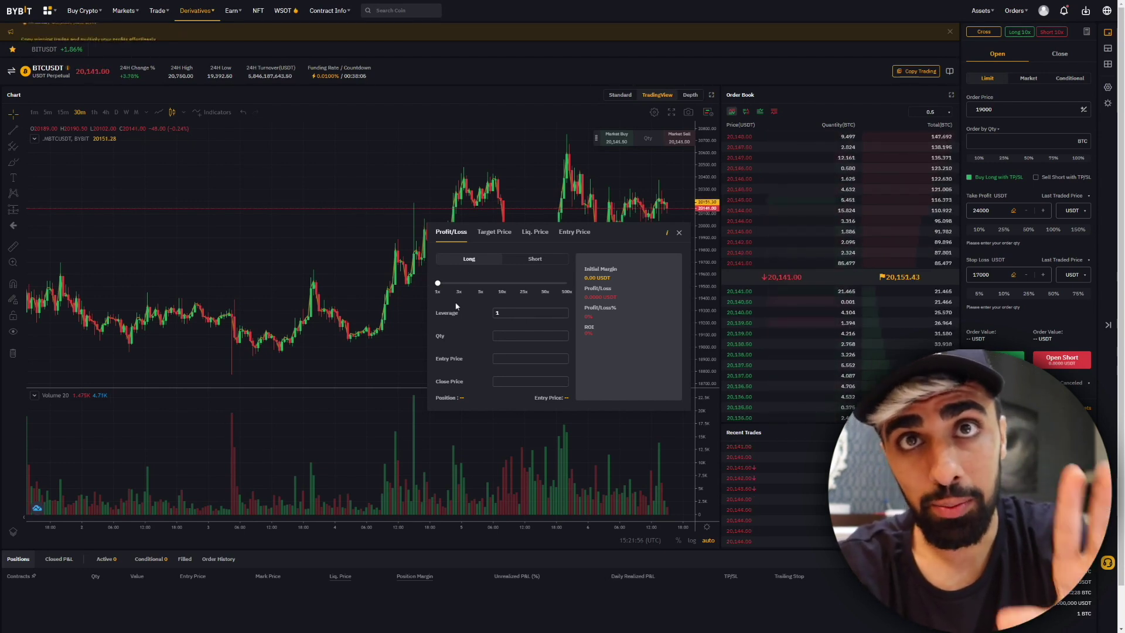
pyautogui.click(679, 232)
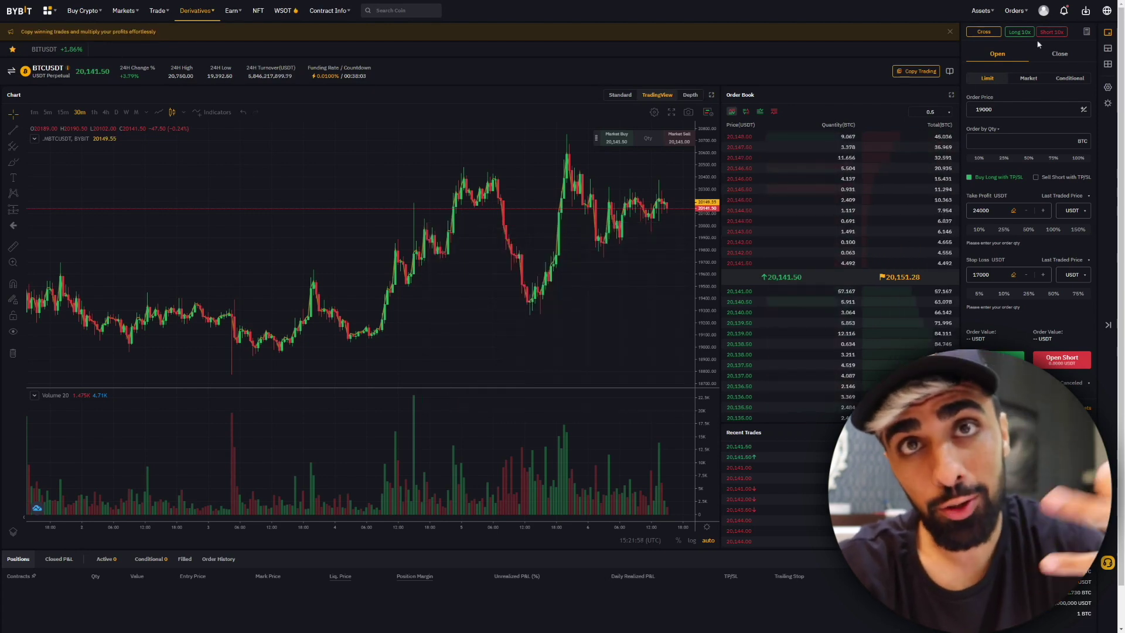